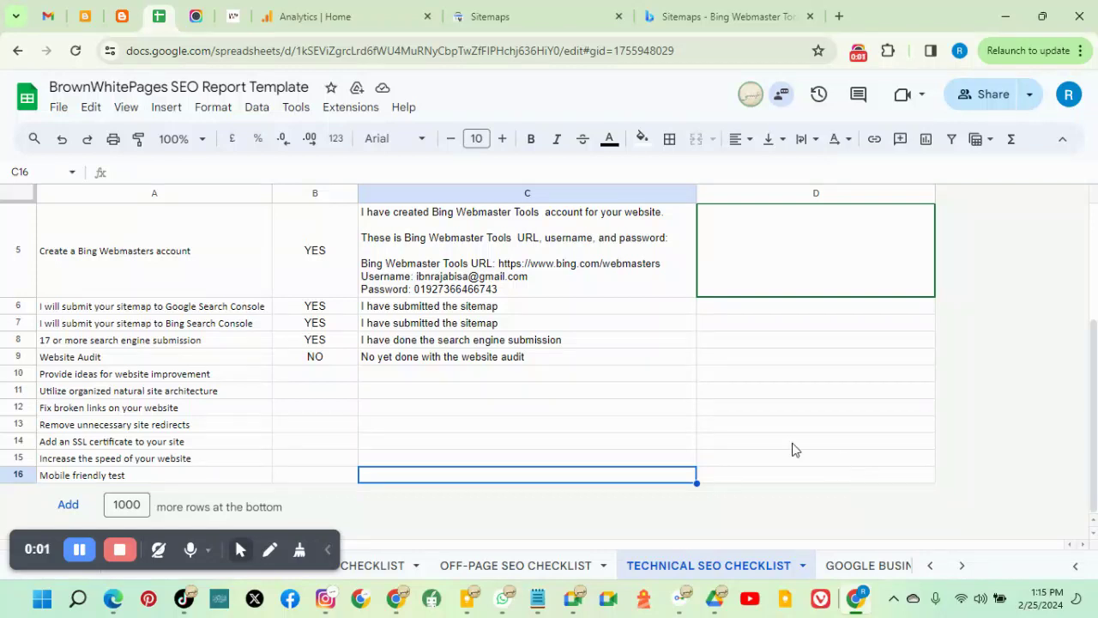
# Add the heading 'IDEAS FOR WEBSITE IMPROVEMENT' and '1. Use white space' to the Bing Webmaster notes, then minimize them
pyautogui.moveTo(325, 598)
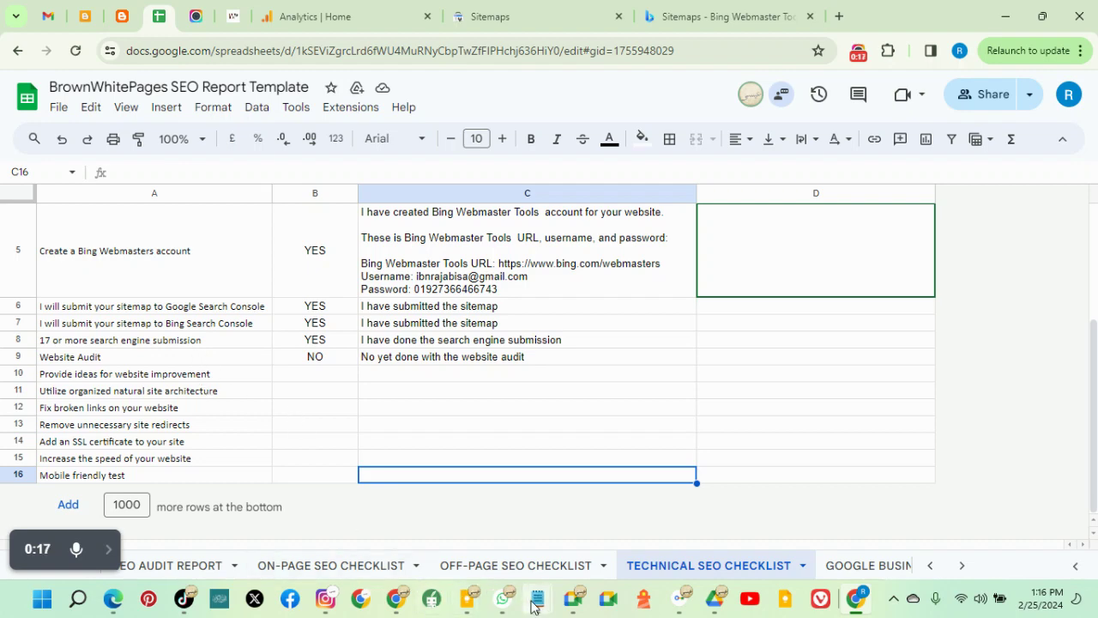
pyautogui.moveTo(538, 598)
pyautogui.click(1003, 525)
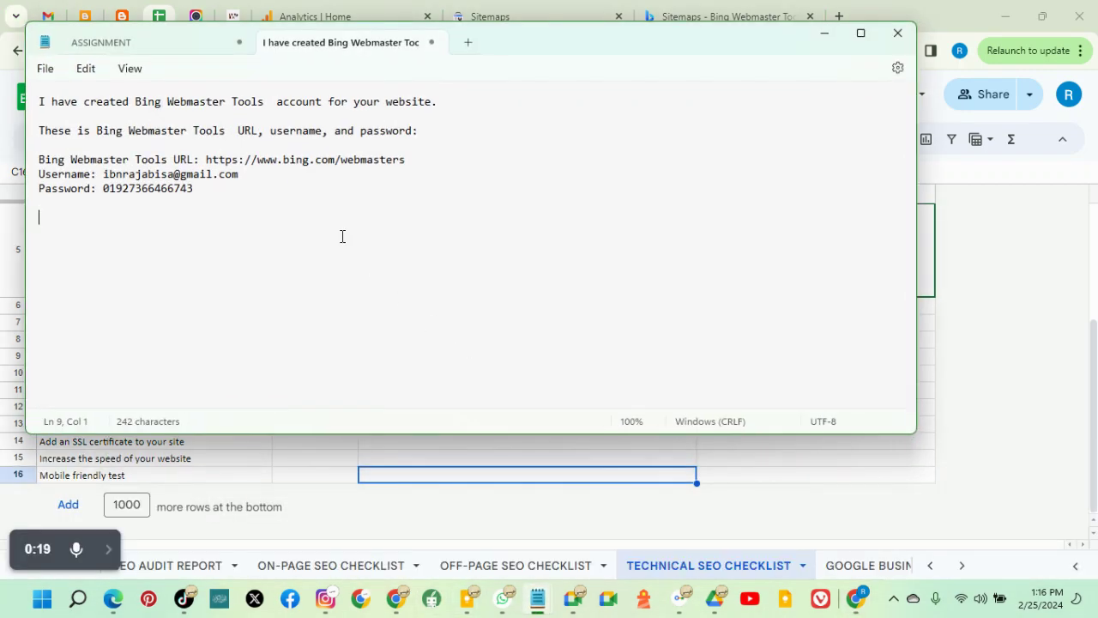
pyautogui.write('i')
pyautogui.write('IDEAS')
pyautogui.write(' FOR WEBSI')
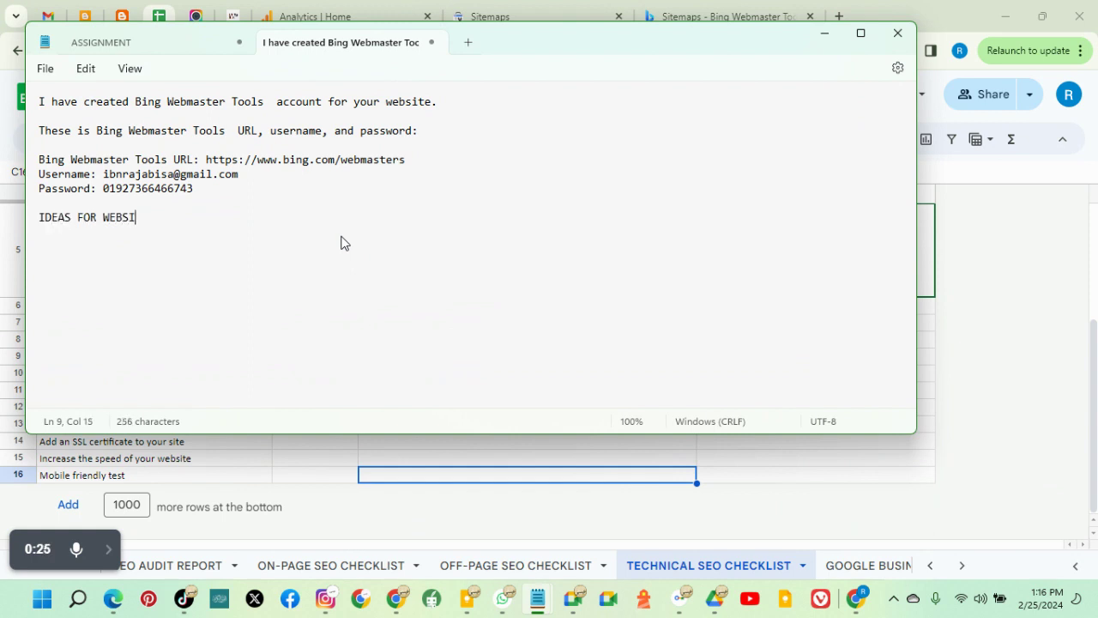
pyautogui.write('TE IMPROVEM')
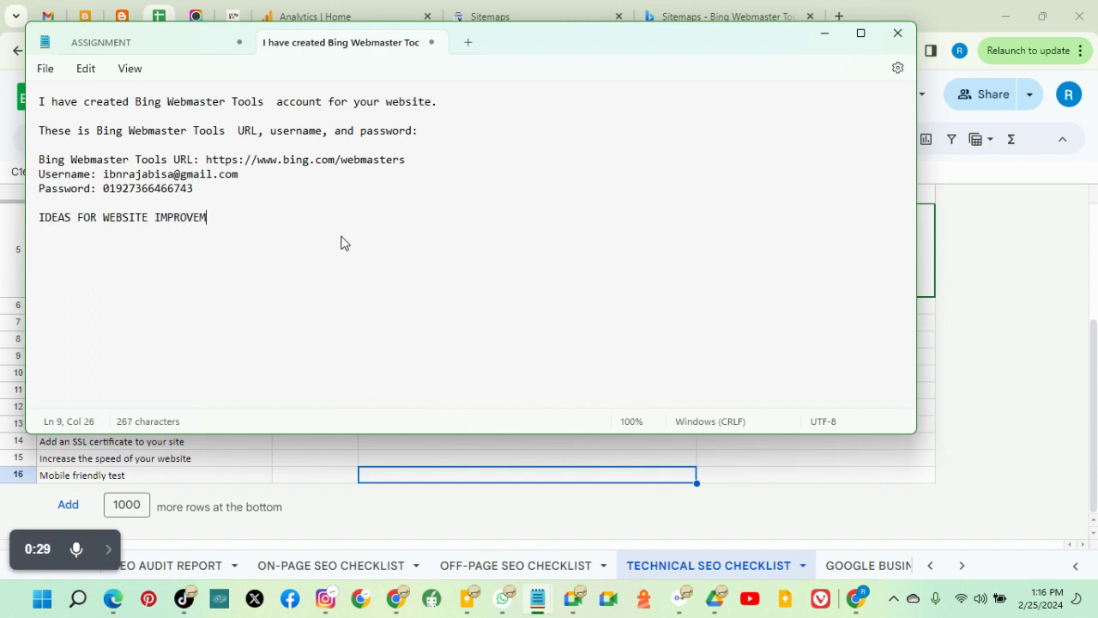
pyautogui.write('ENT')
pyautogui.press('Return')
pyautogui.press('Return')
pyautogui.write('1. Use')
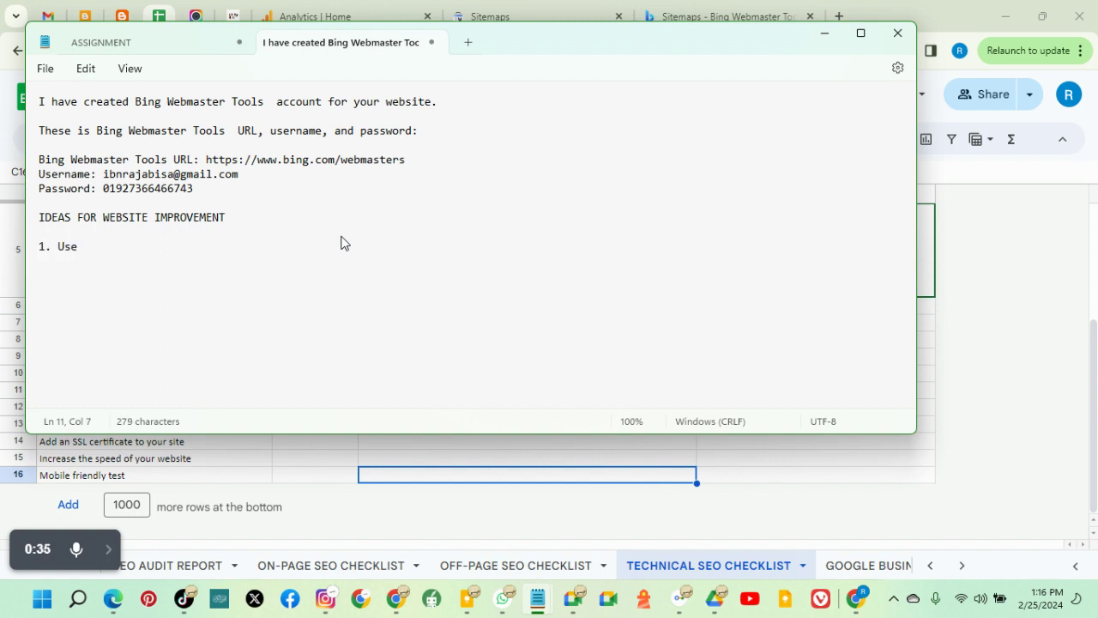
pyautogui.write(' white space')
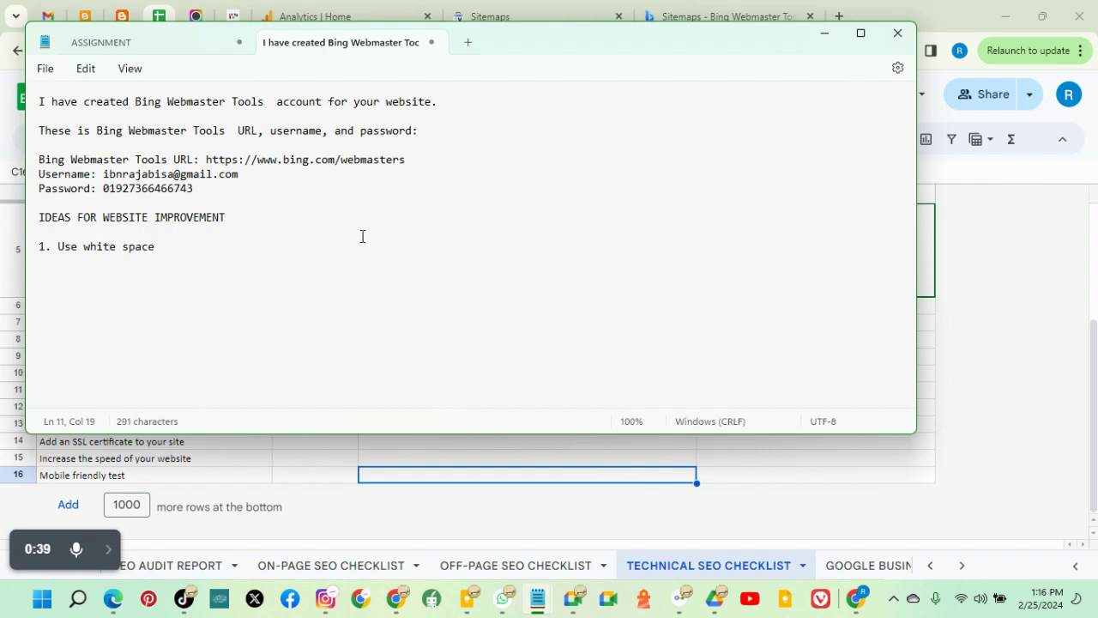
pyautogui.click(824, 34)
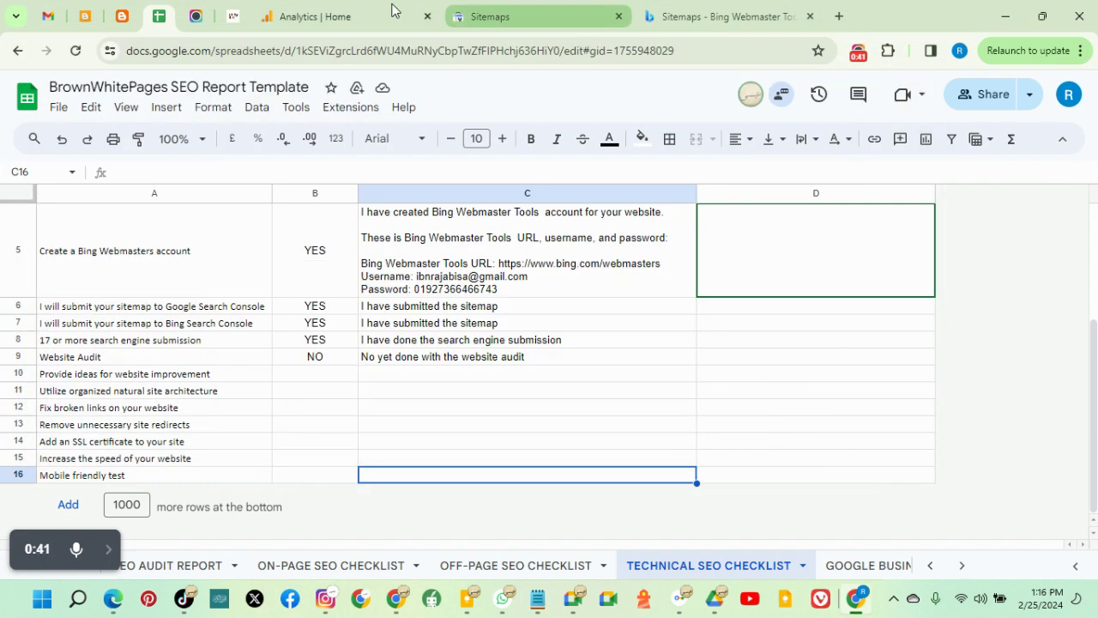
# Review the BrownWhitePages Chrome extensions post, select the Chatsonic paragraph, and return to the notes
pyautogui.click(232, 19)
pyautogui.scroll(-4, 347, 257)
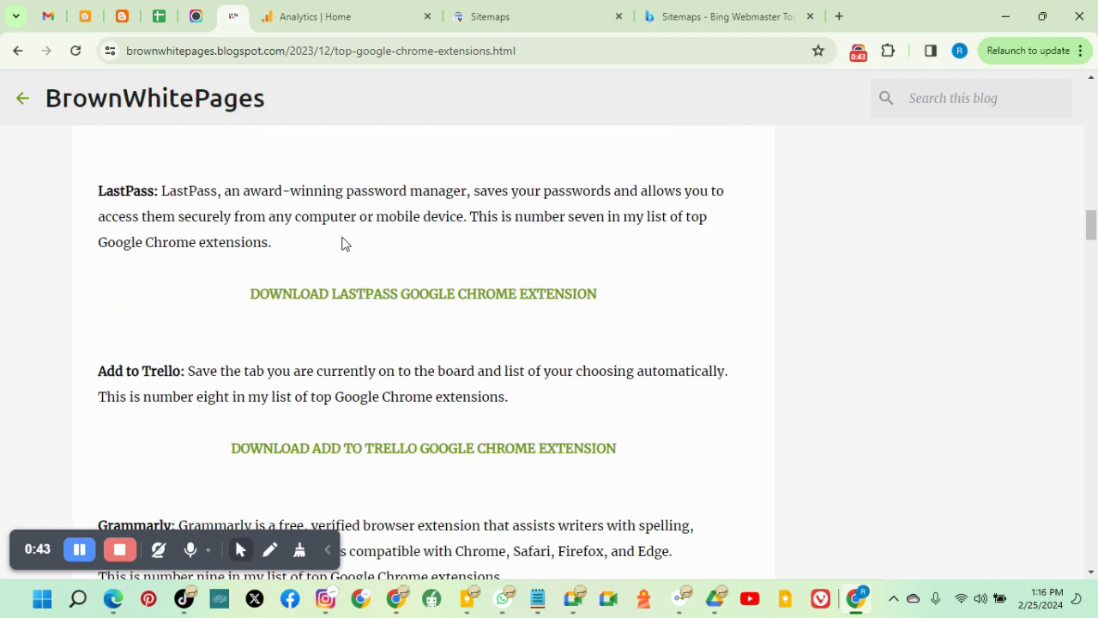
pyautogui.scroll(-1, 322, 391)
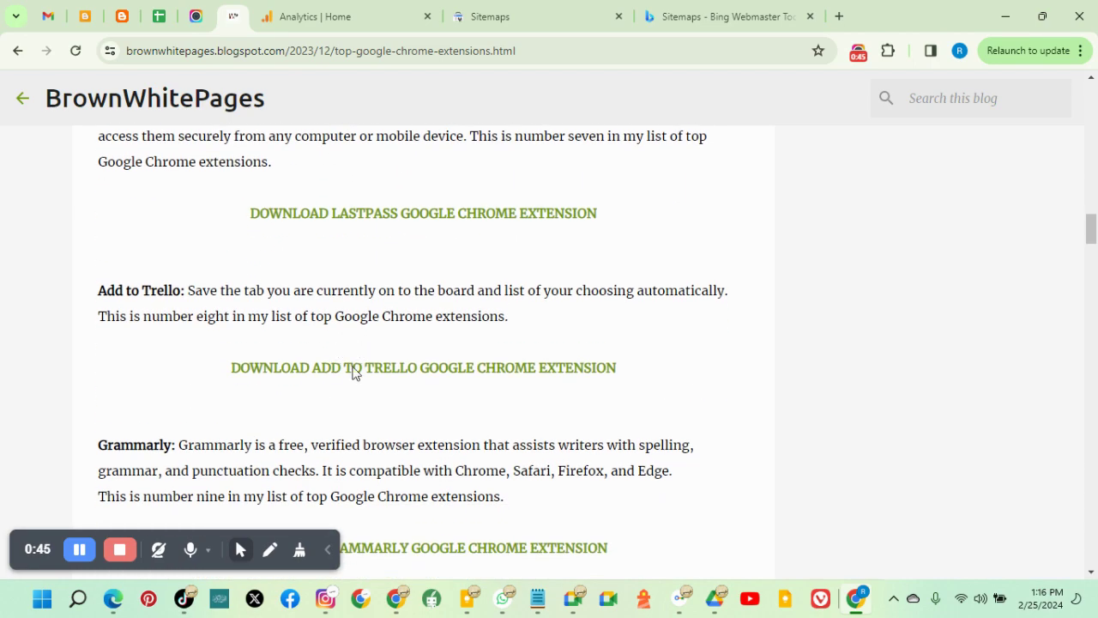
pyautogui.scroll(5, 406, 392)
pyautogui.moveTo(377, 306); pyautogui.dragTo(321, 395)
pyautogui.click(538, 598)
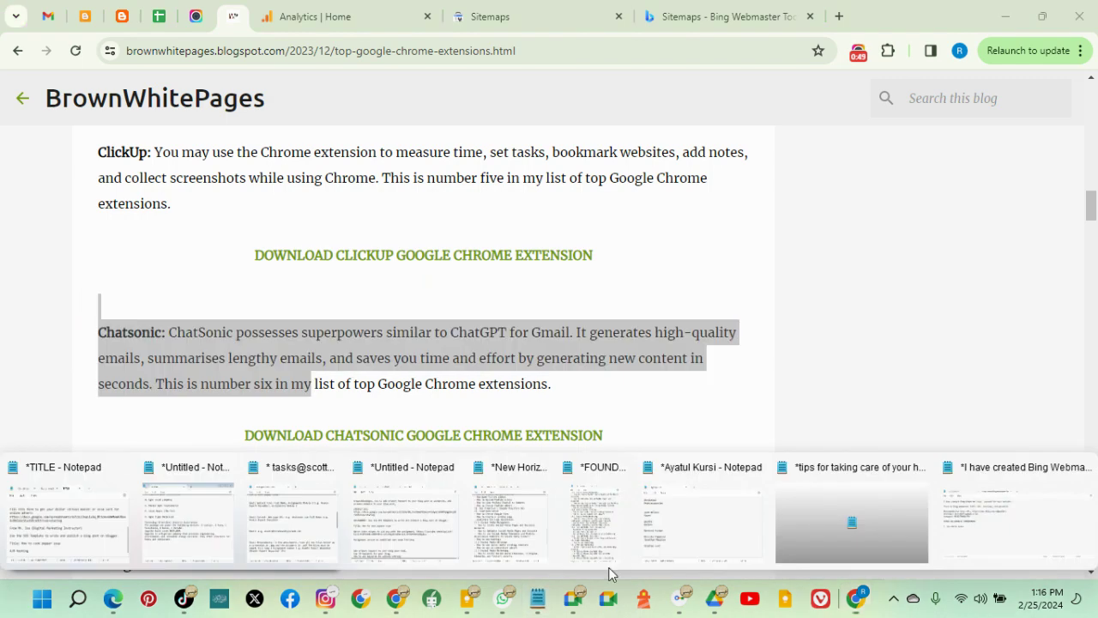
pyautogui.click(969, 542)
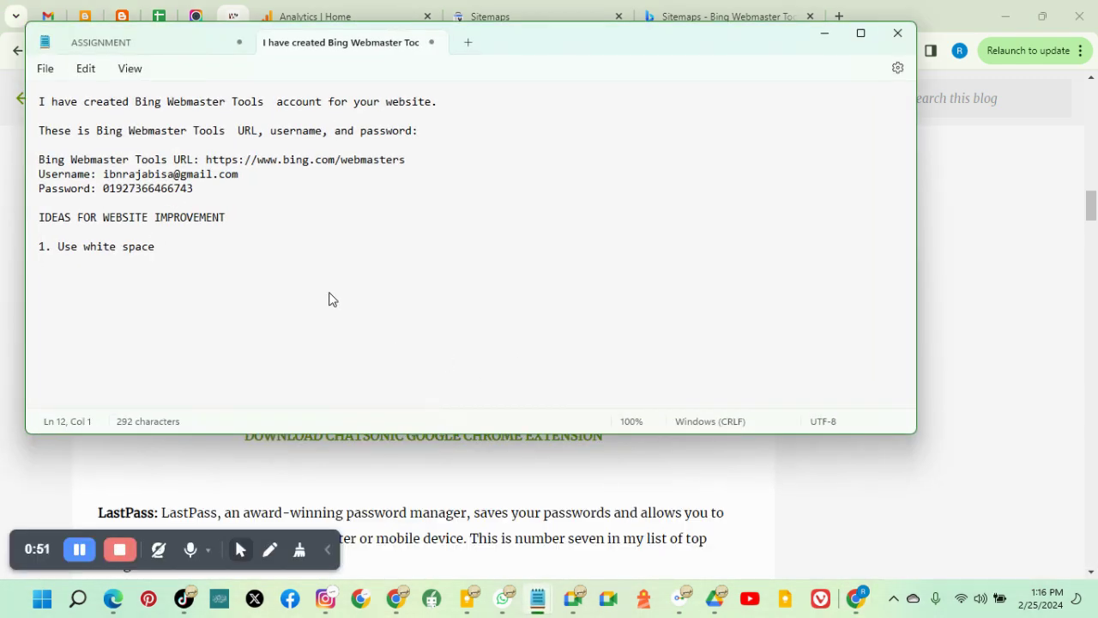
# Type the second idea, '2. Optimize your page speed', in the notes and fix its typos
pyautogui.write('OPtimi')
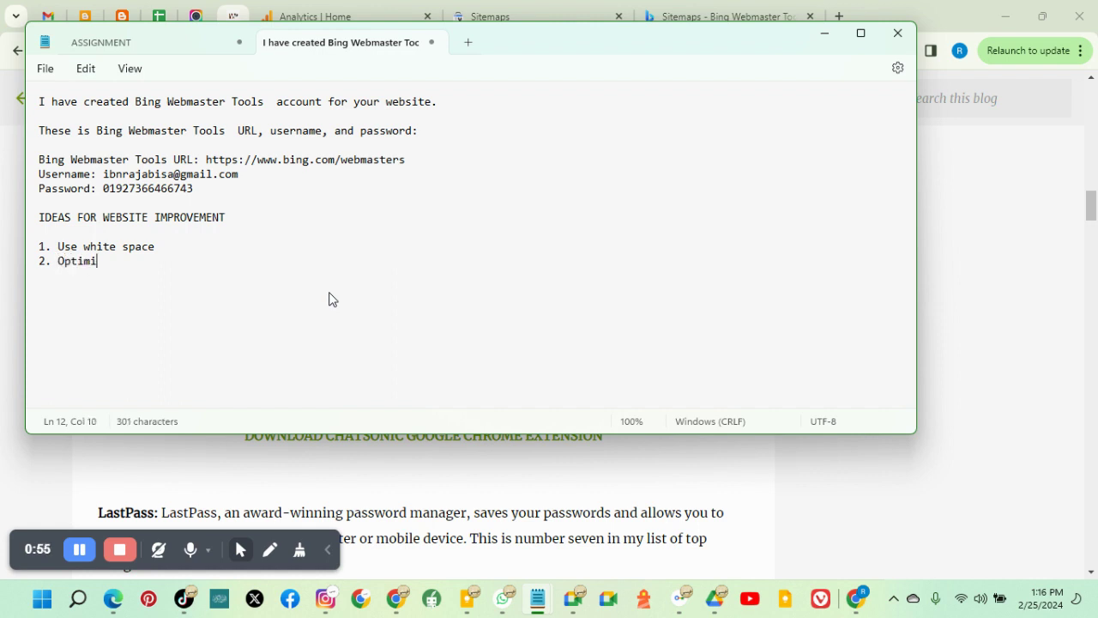
pyautogui.write('ze your page spece')
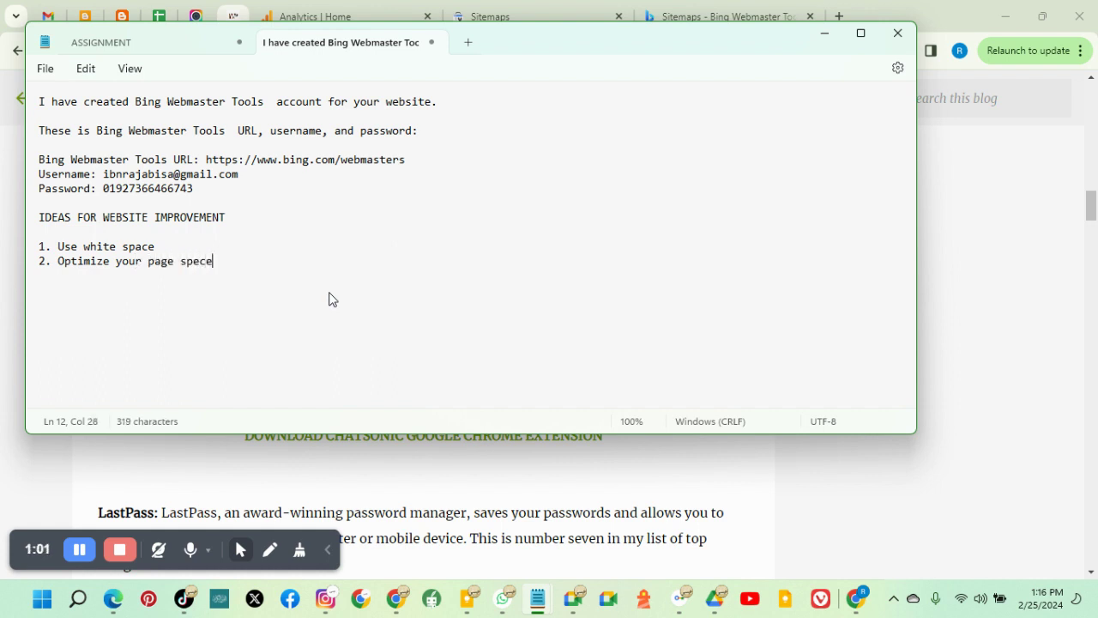
pyautogui.press('BackSpace')
pyautogui.press('BackSpace')
pyautogui.write('ed')
pyautogui.press('BackSpace')
pyautogui.press('BackSpace')
pyautogui.click(43, 491)
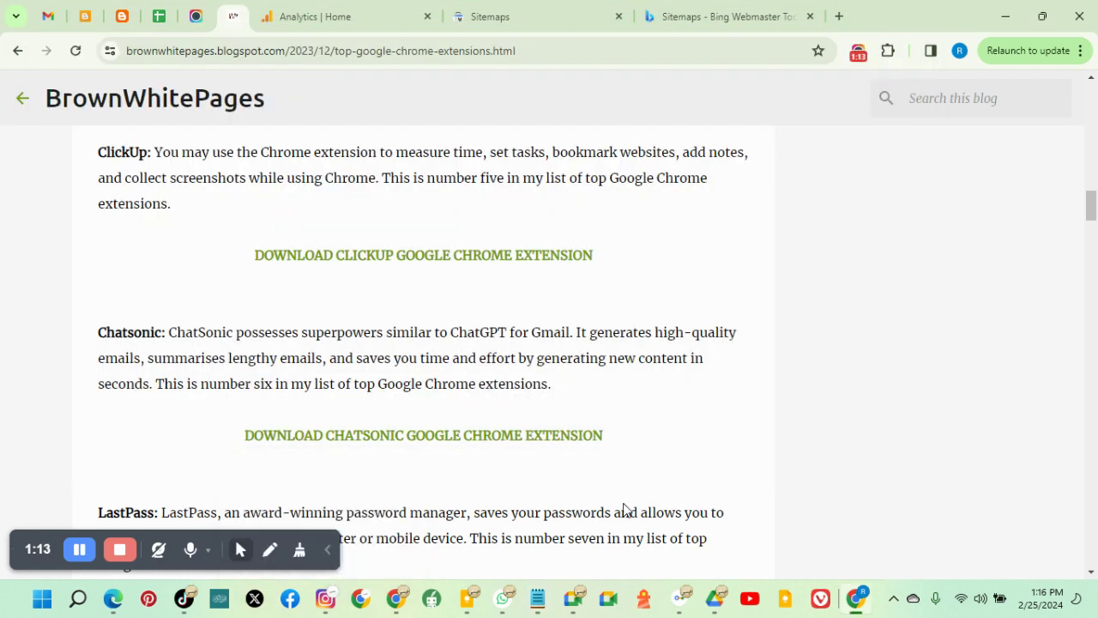
# Select the text of cell A15 on the Technical SEO Checklist, then return to the notes
pyautogui.click(329, 553)
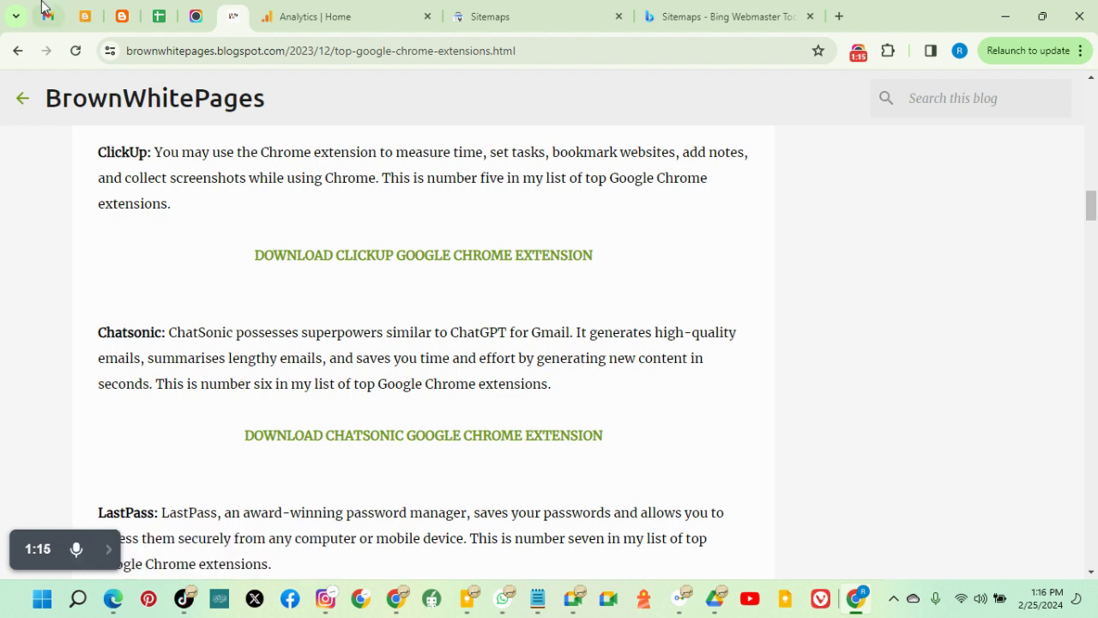
pyautogui.click(157, 19)
pyautogui.doubleClick(199, 458)
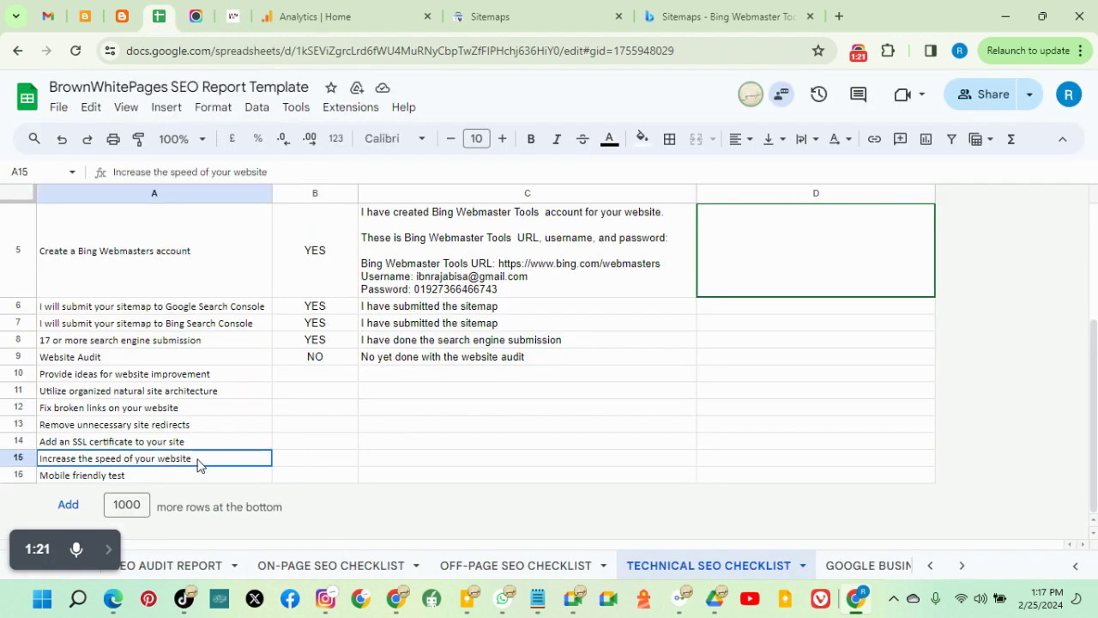
pyautogui.moveTo(198, 459); pyautogui.dragTo(30, 450)
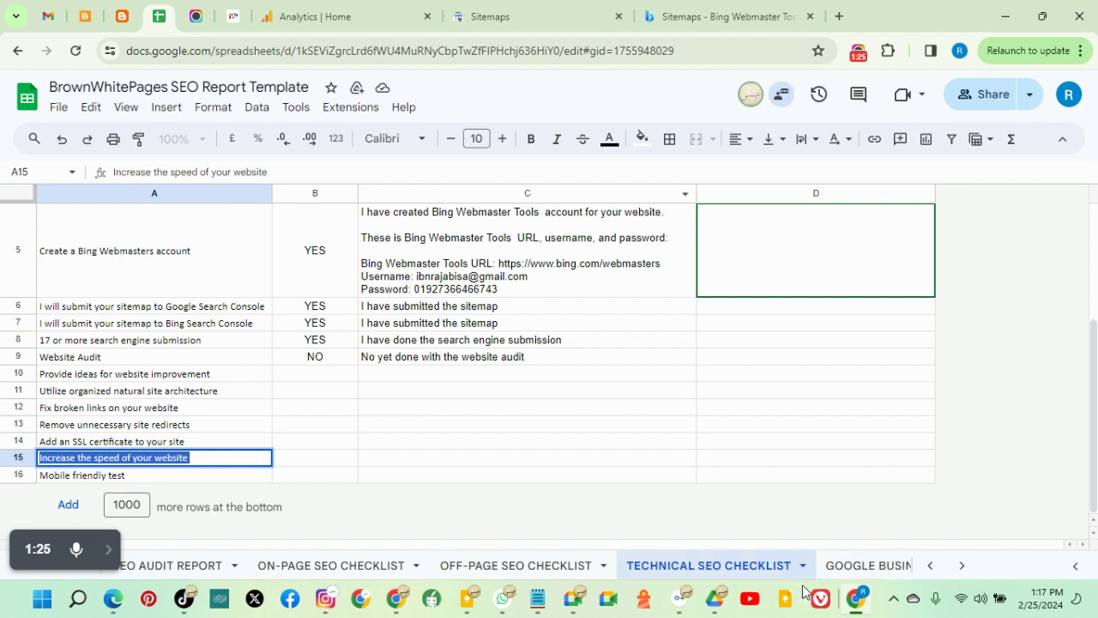
pyautogui.click(538, 598)
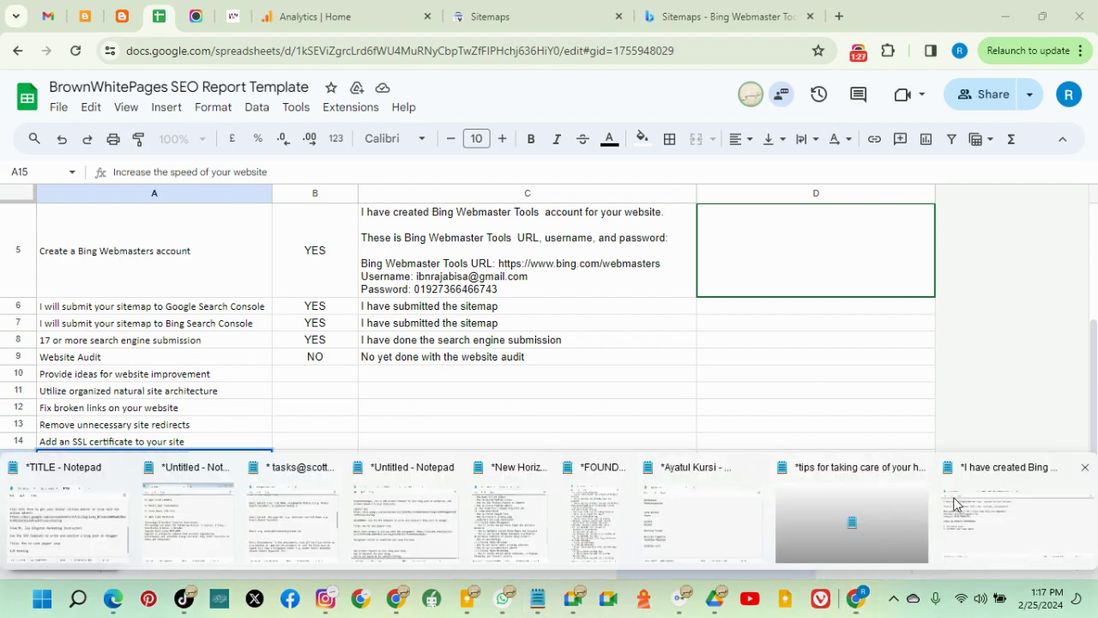
pyautogui.click(1025, 566)
# Add '3. Use attractive call-to-action' on a new line, correcting the typos along the way
pyautogui.press('Return')
pyautogui.write('3.')
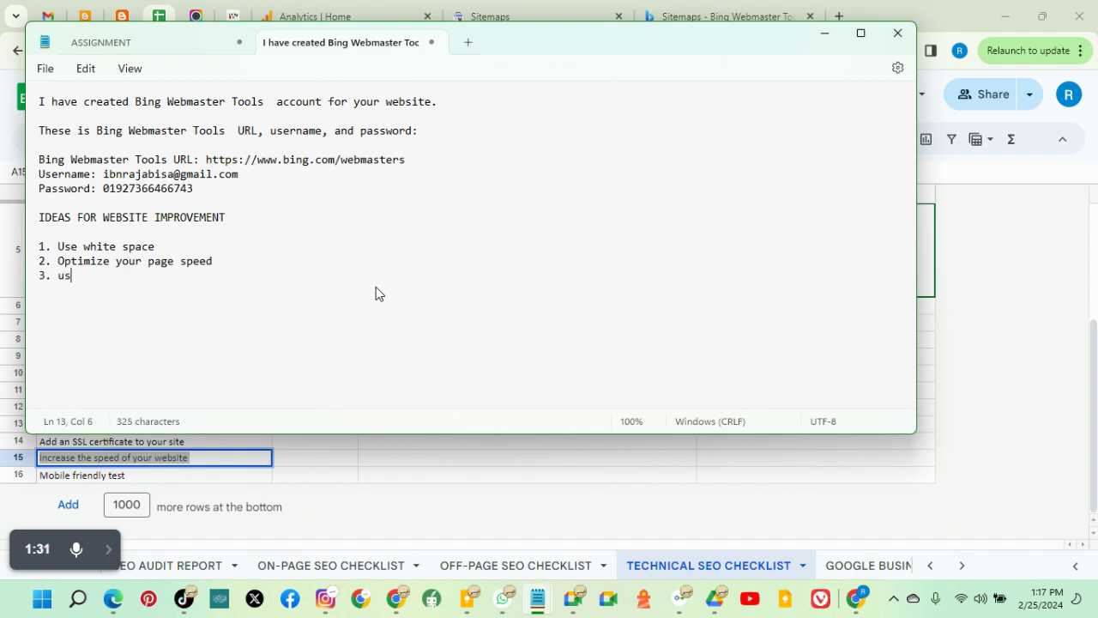
pyautogui.write(' us')
pyautogui.press('BackSpace')
pyautogui.press('BackSpace')
pyautogui.write('US')
pyautogui.write('e attar')
pyautogui.press('BackSpace')
pyautogui.press('BackSpace')
pyautogui.write('ractive Calo')
pyautogui.press('BackSpace')
pyautogui.press('BackSpace')
pyautogui.press('BackSpace')
pyautogui.press('BackSpace')
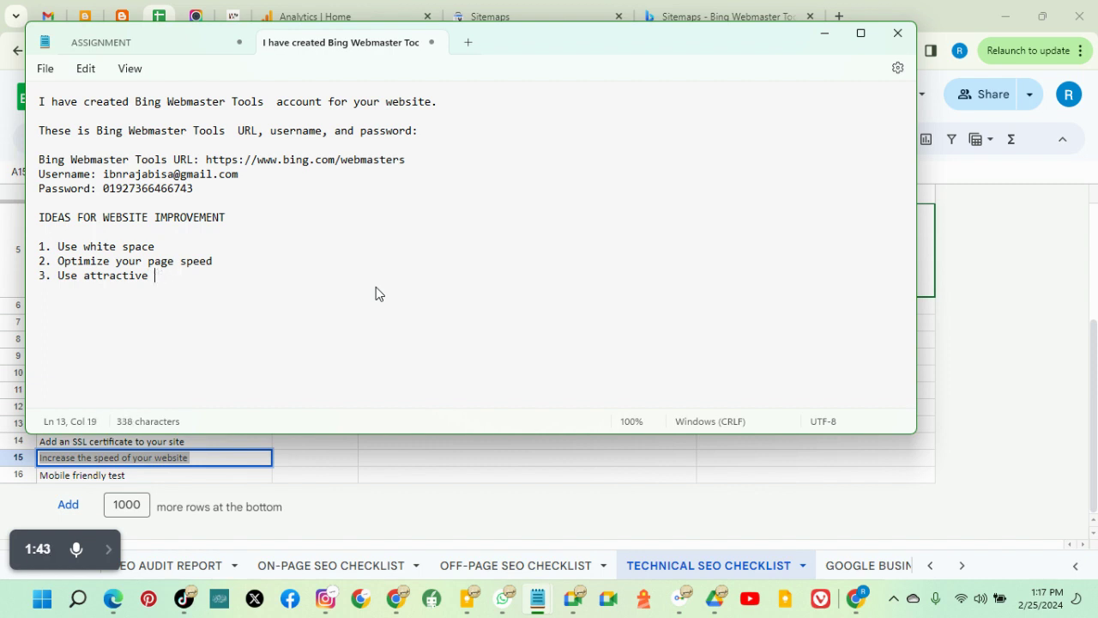
pyautogui.write('call-to-actionb')
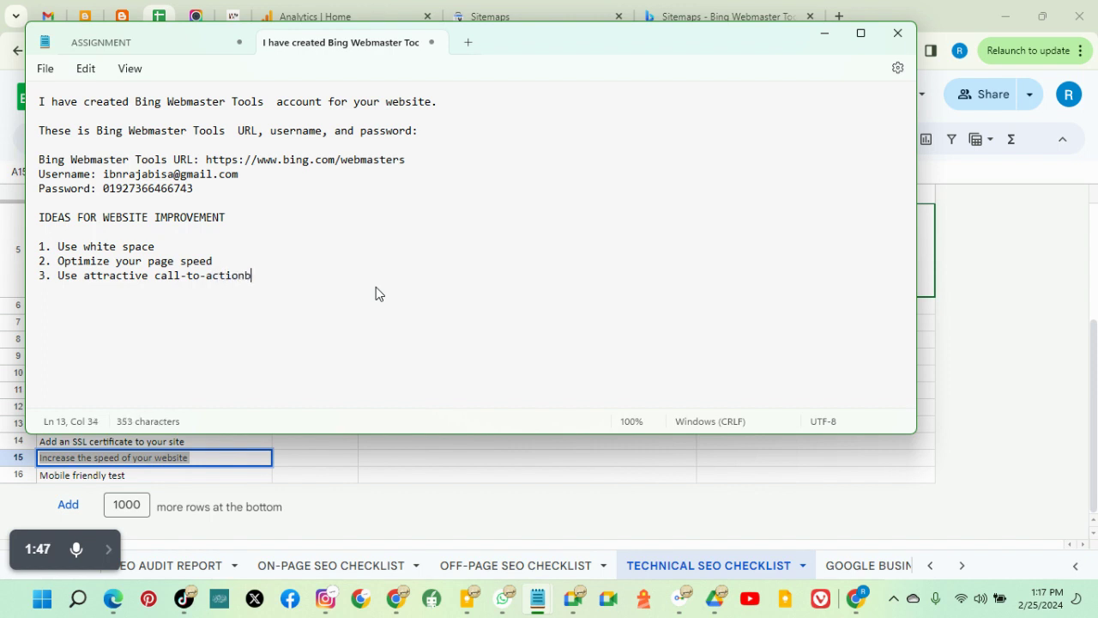
pyautogui.press('BackSpace')
pyautogui.click(840, 15)
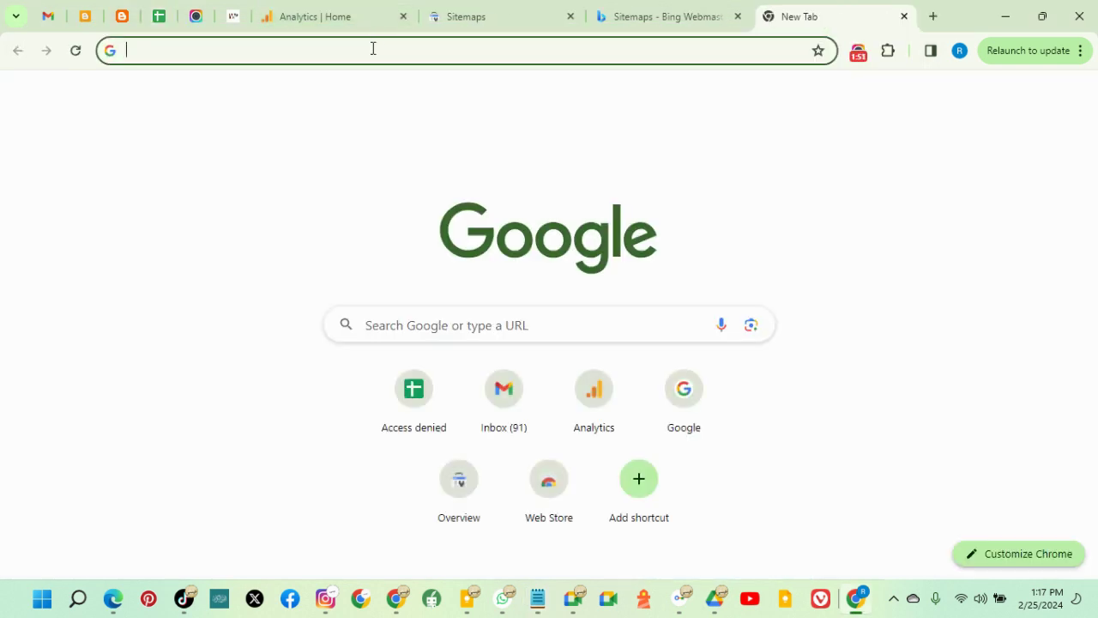
# Open DHL's Nigeria home page (dhl.com/ng-en) from the recent suggestions and select its address
pyautogui.click(373, 48)
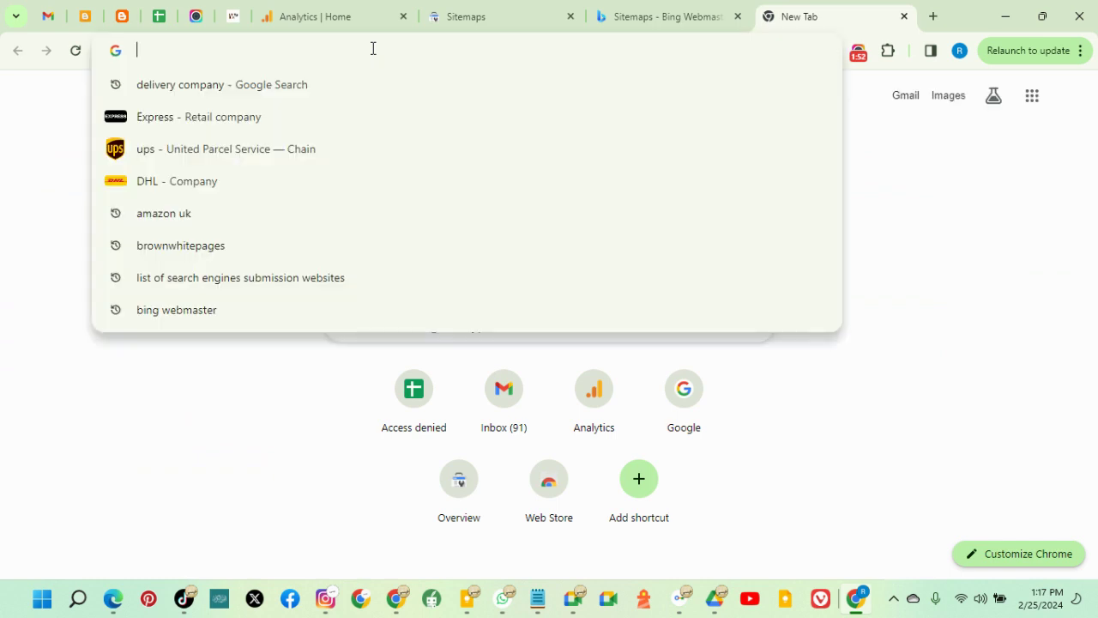
pyautogui.click(300, 181)
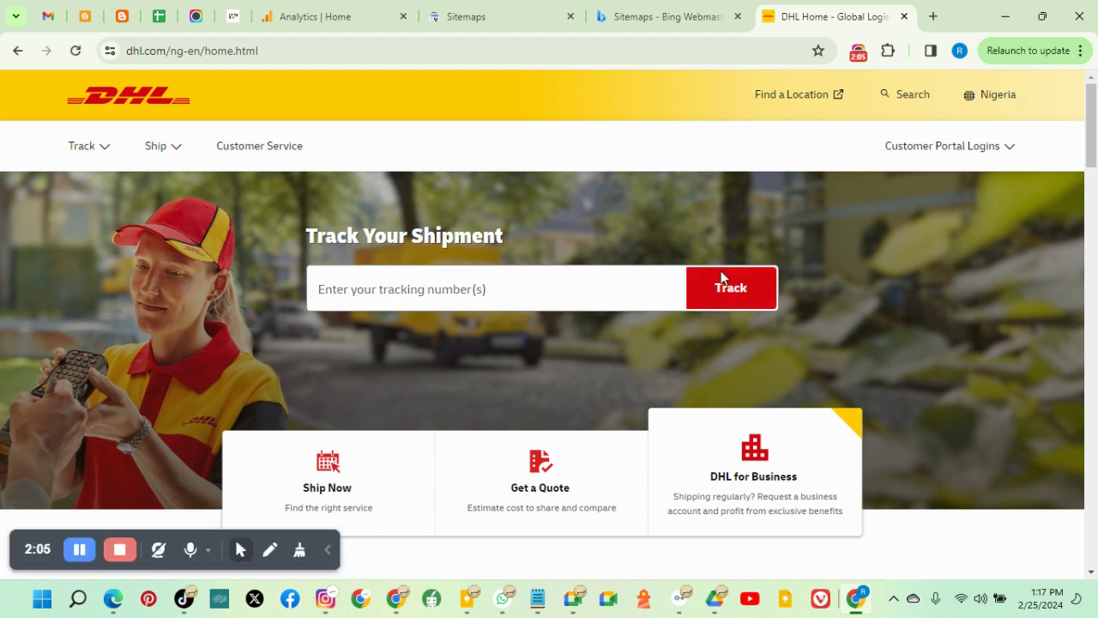
pyautogui.scroll(-1, 732, 341)
pyautogui.scroll(-5, 732, 347)
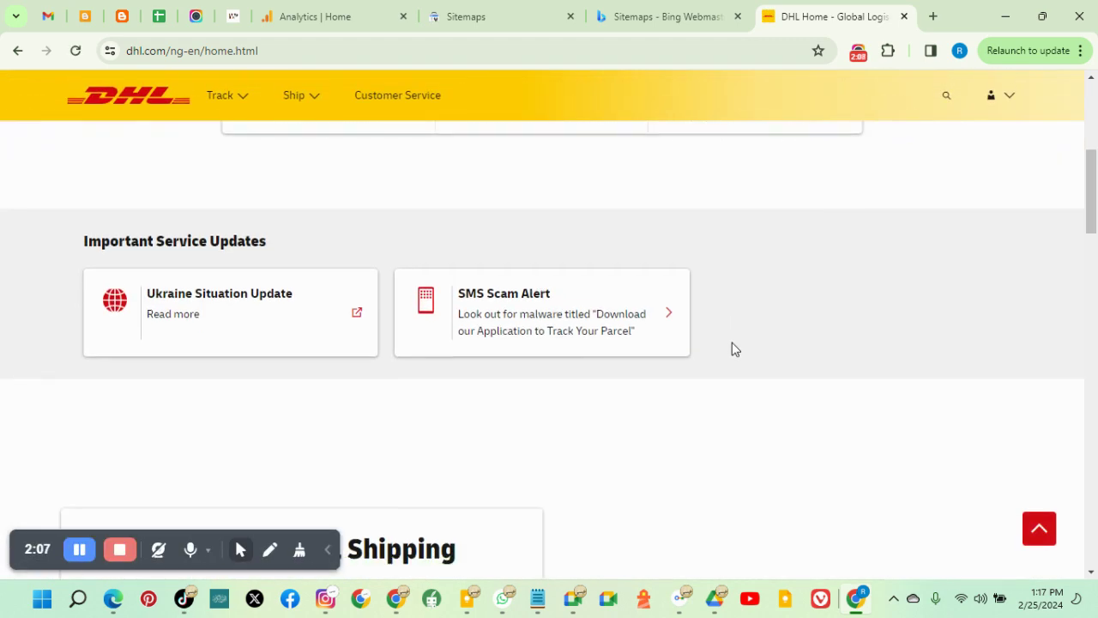
pyautogui.scroll(4, 732, 347)
pyautogui.click(142, 51)
pyautogui.hotkey('ctrl', 'a')
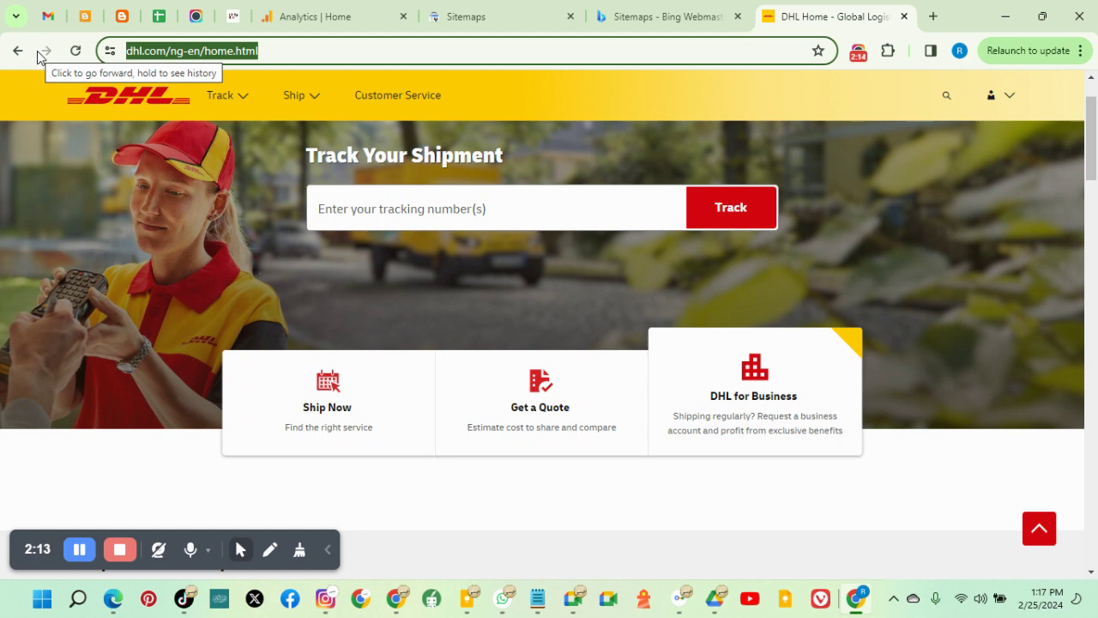
# Search for ups and open the UPS Nigeria home page, scrolling past the Track/Quote/Ship/Billing section
pyautogui.write('up')
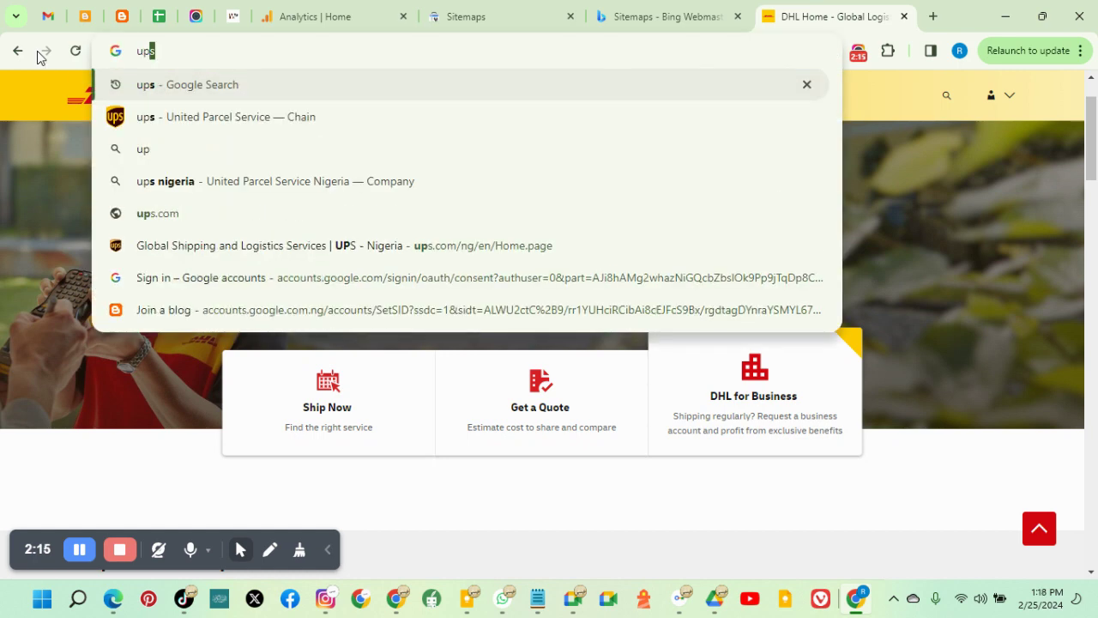
pyautogui.click(181, 125)
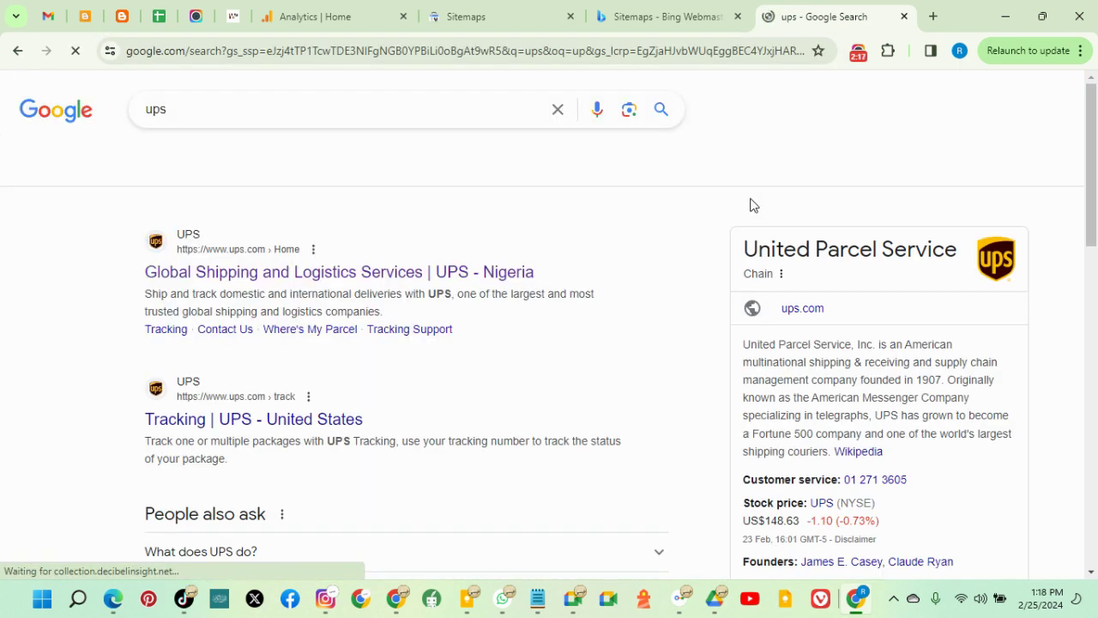
pyautogui.click(371, 285)
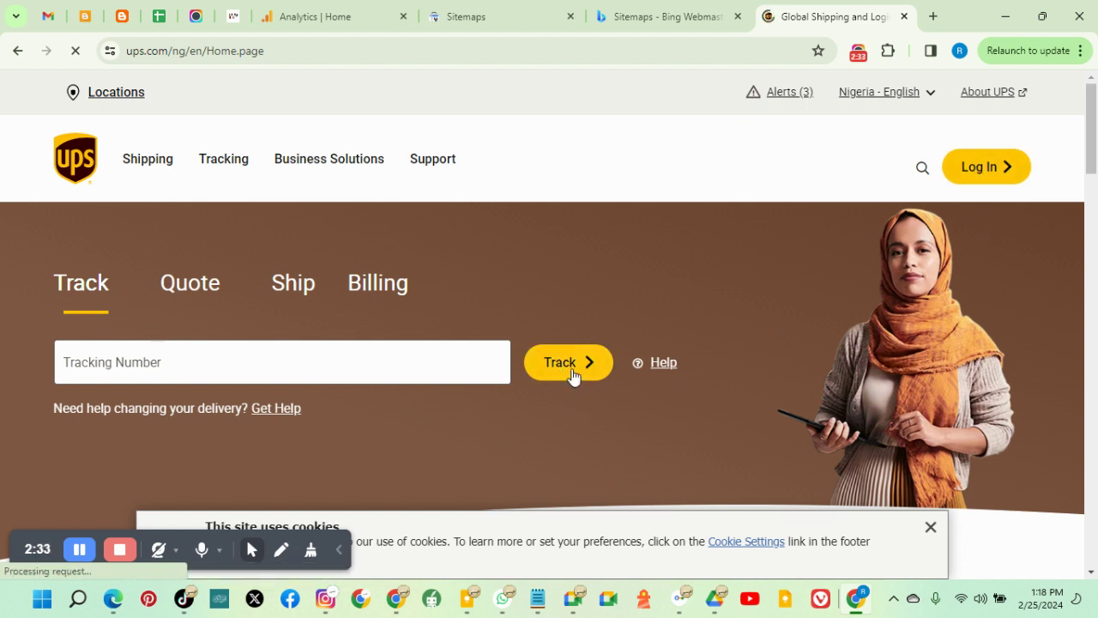
pyautogui.scroll(-5, 652, 410)
pyautogui.scroll(-1, 650, 414)
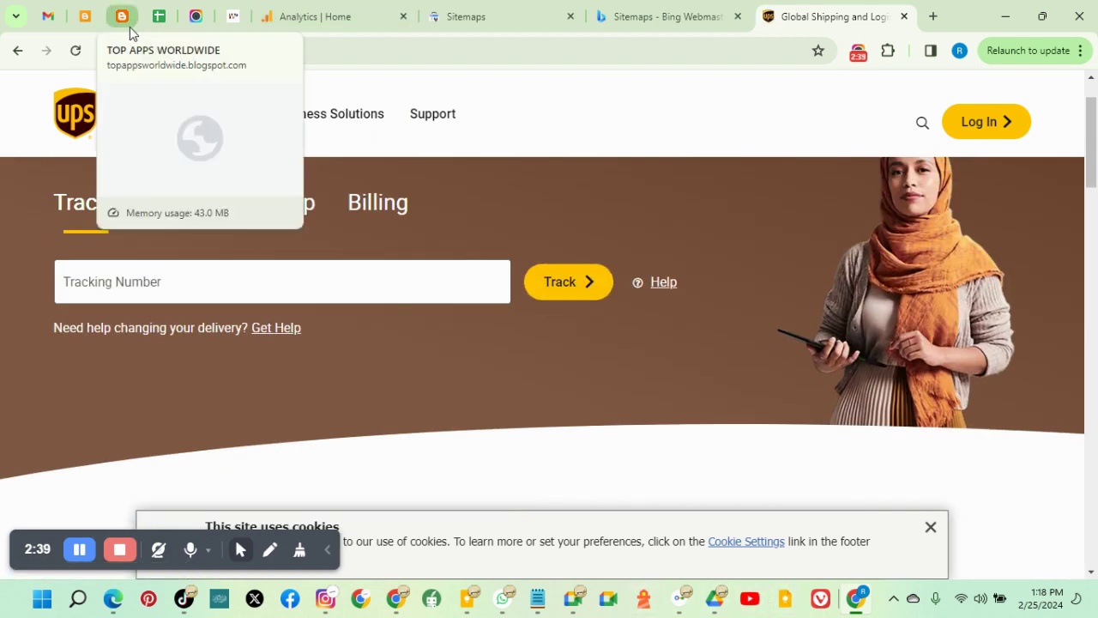
pyautogui.scroll(-1, 785, 263)
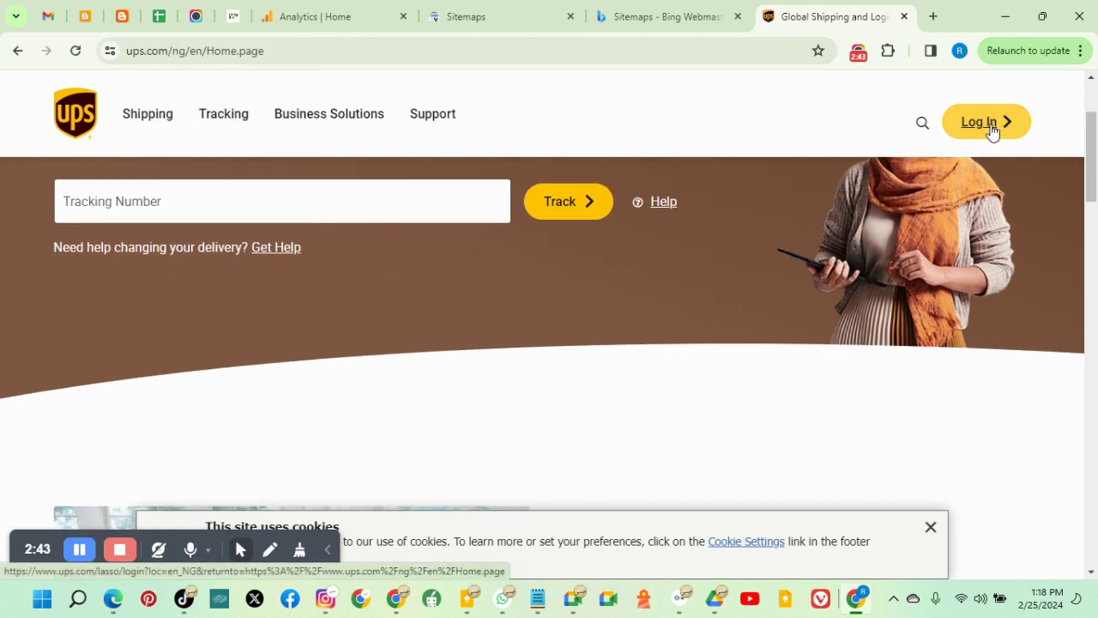
pyautogui.scroll(1, 961, 146)
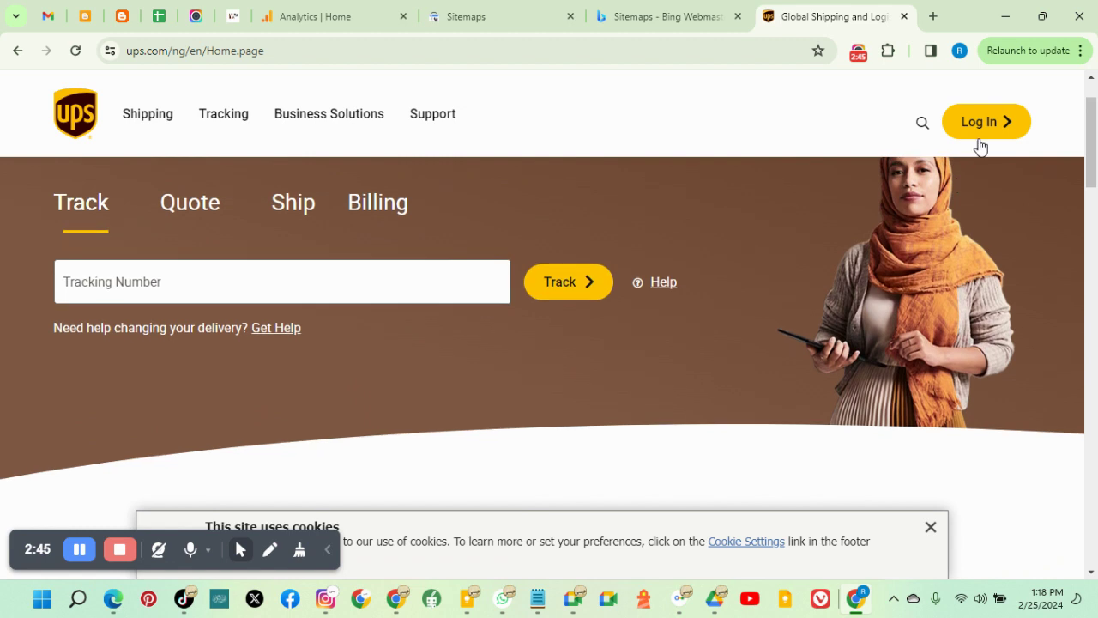
pyautogui.scroll(-2, 952, 140)
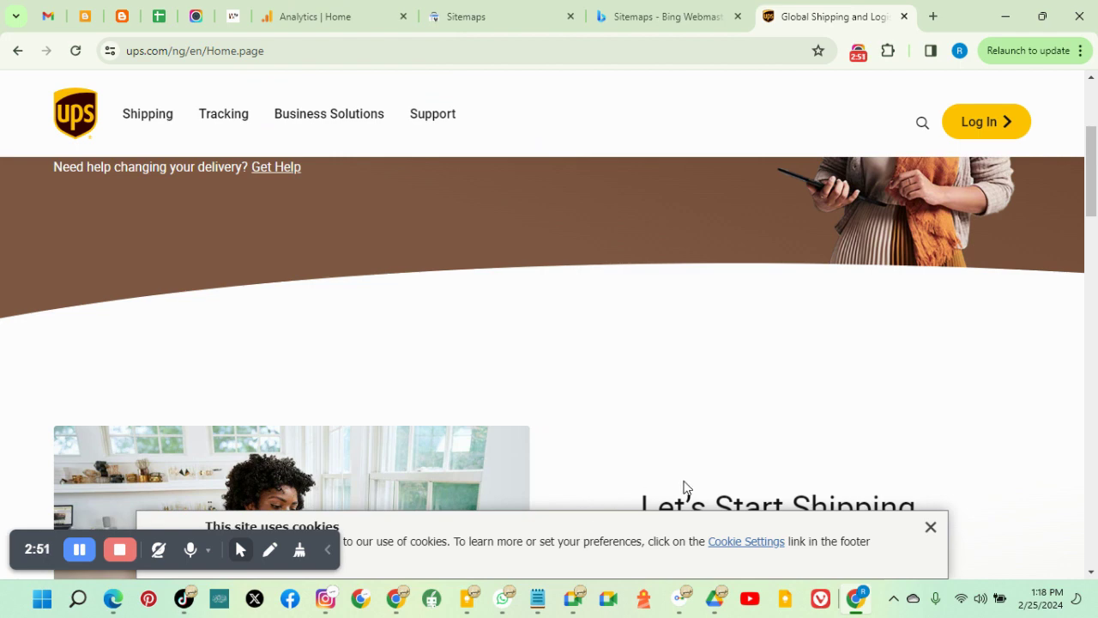
pyautogui.click(161, 19)
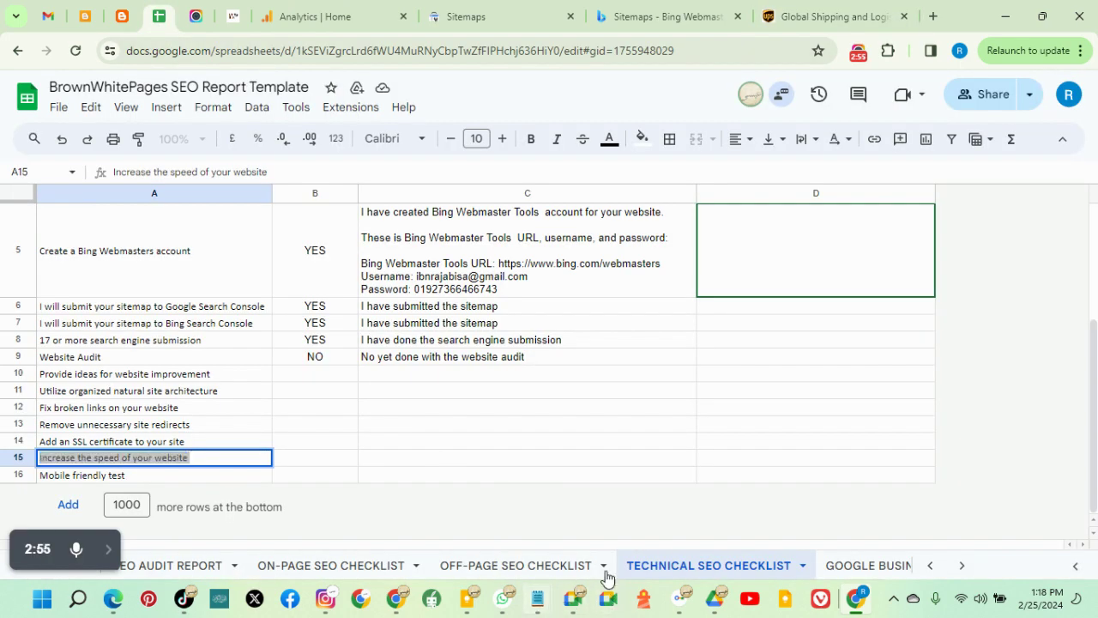
# Type '4. Use hyperlink differentiation' as the fourth idea, fixing mistyped letters
pyautogui.click(538, 600)
pyautogui.click(1039, 523)
pyautogui.press('Return')
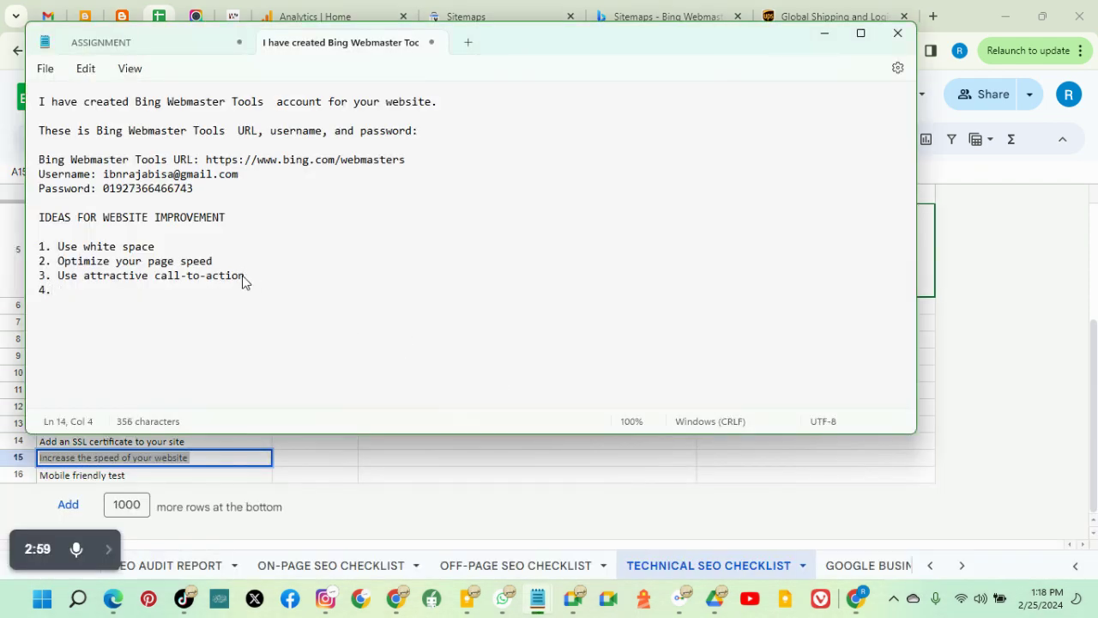
pyautogui.write('4. Use hypw')
pyautogui.press('BackSpace')
pyautogui.write('erli')
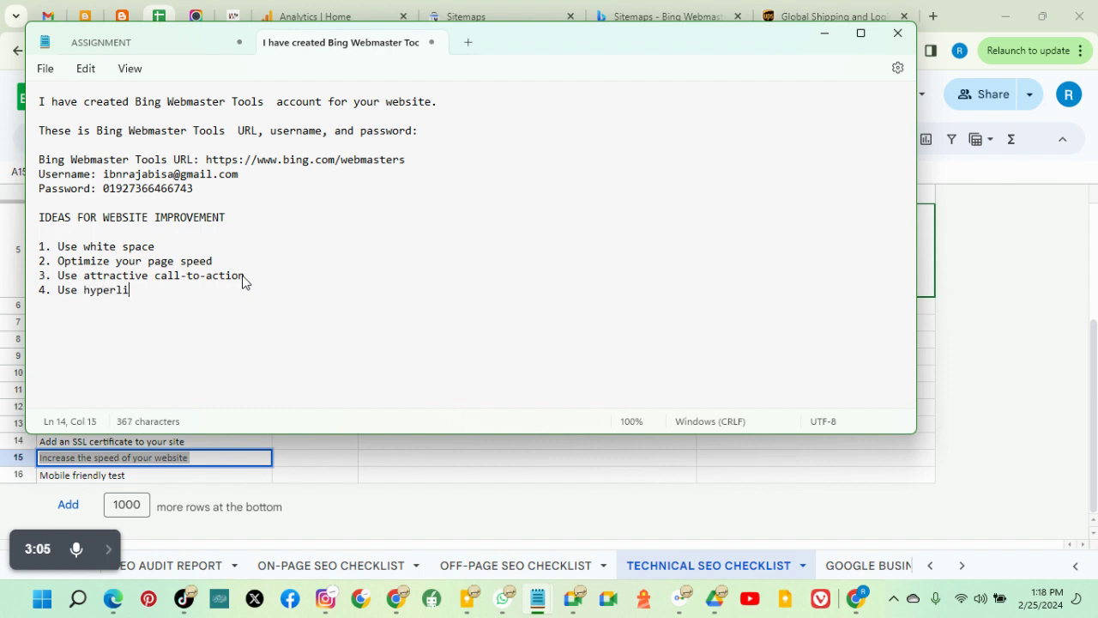
pyautogui.write('nk differenc')
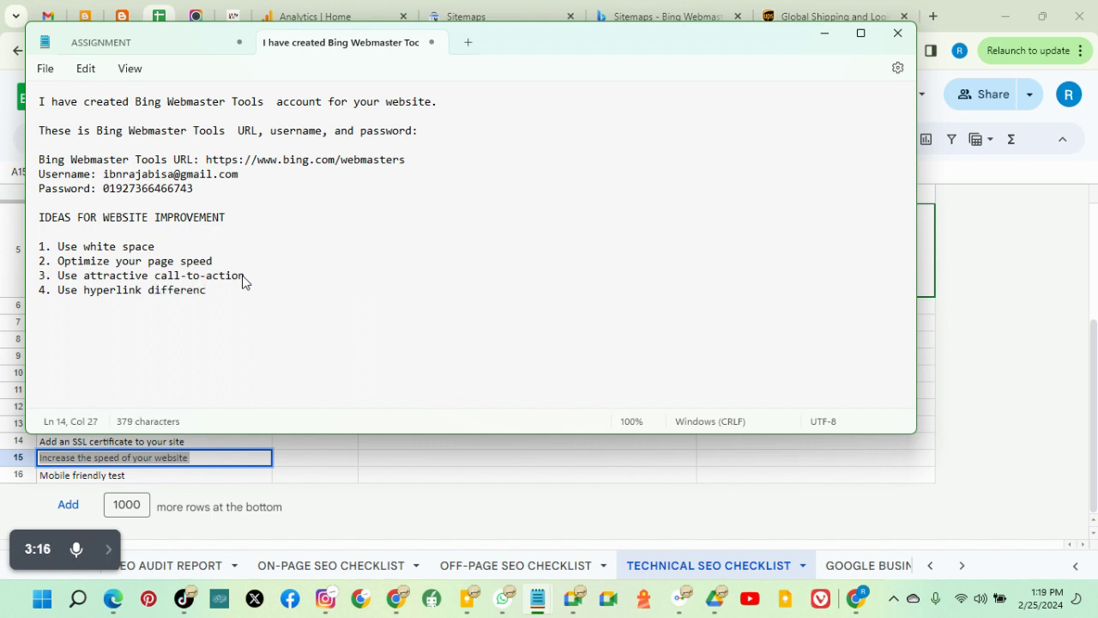
pyautogui.write('tiation')
# Minimize the notes, recheck the Chatsonic download link in the blog article, then go to the UPS tab
pyautogui.click(822, 34)
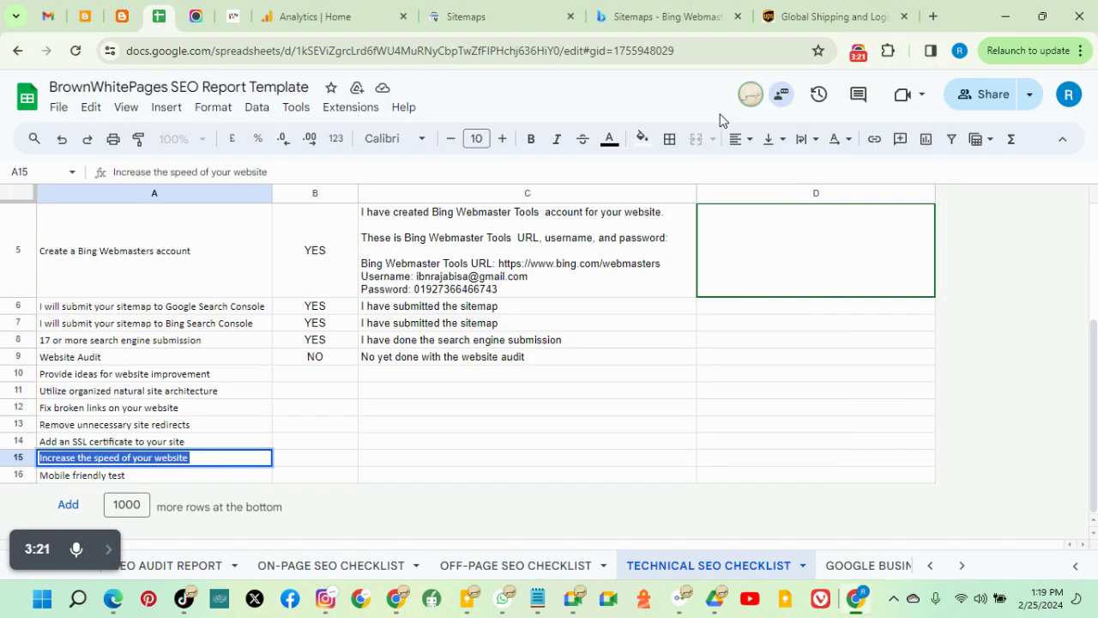
pyautogui.click(233, 17)
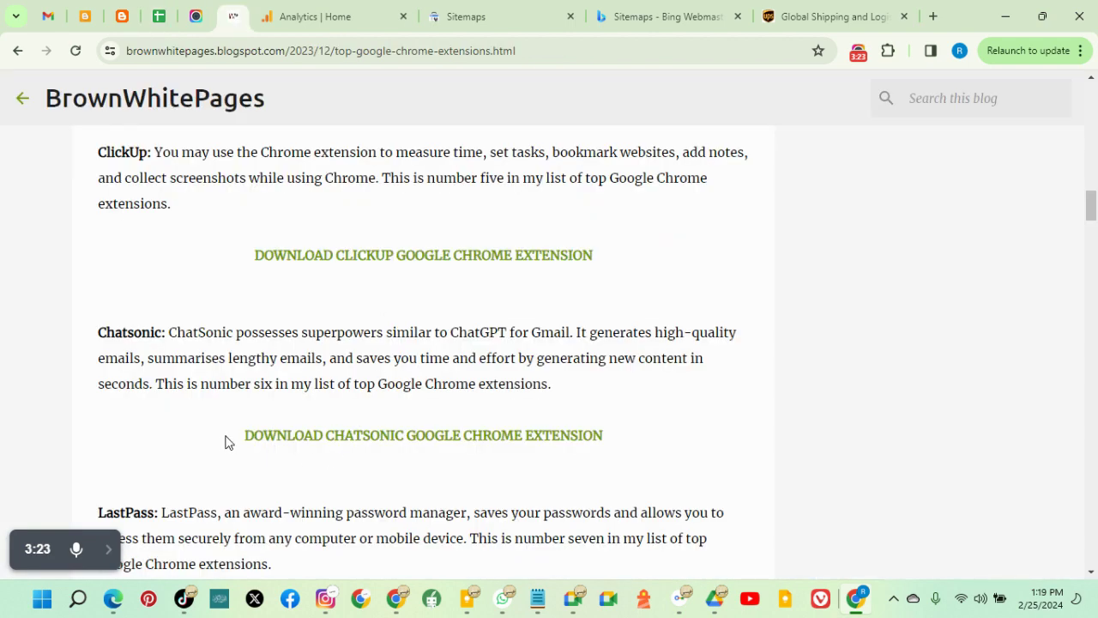
pyautogui.moveTo(227, 442); pyautogui.dragTo(674, 454)
pyautogui.click(675, 455)
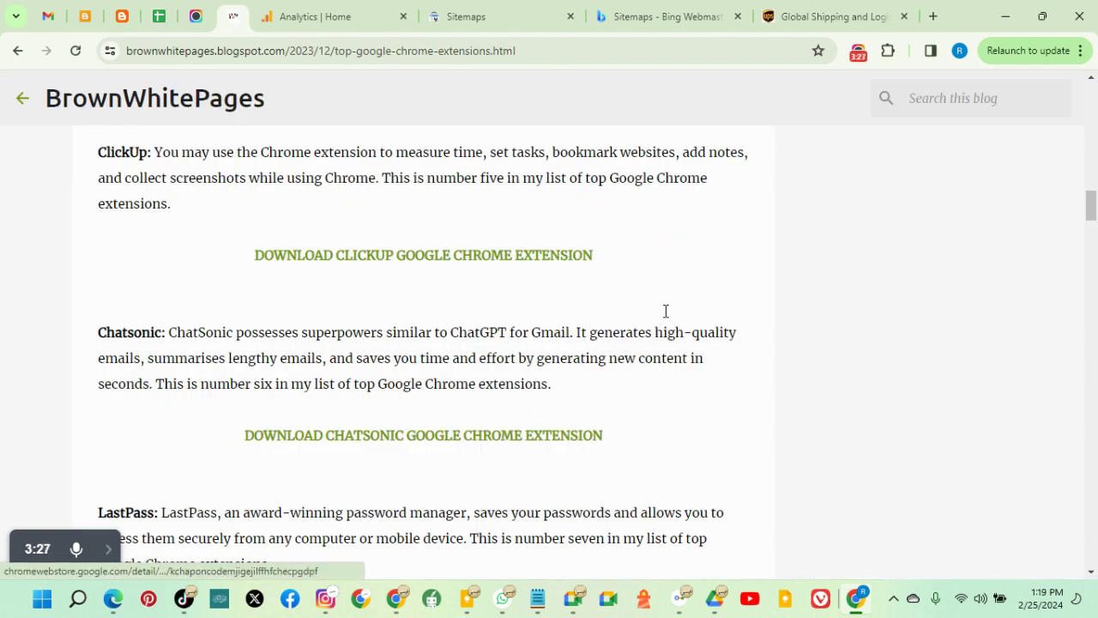
pyautogui.click(793, 19)
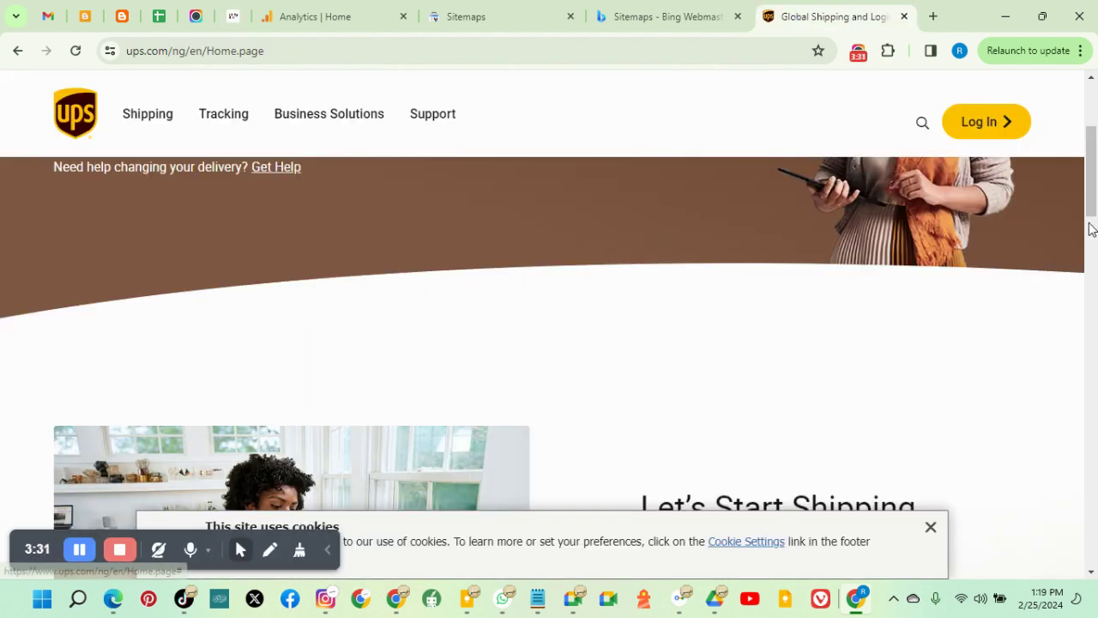
pyautogui.moveTo(1091, 197); pyautogui.dragTo(1094, 586)
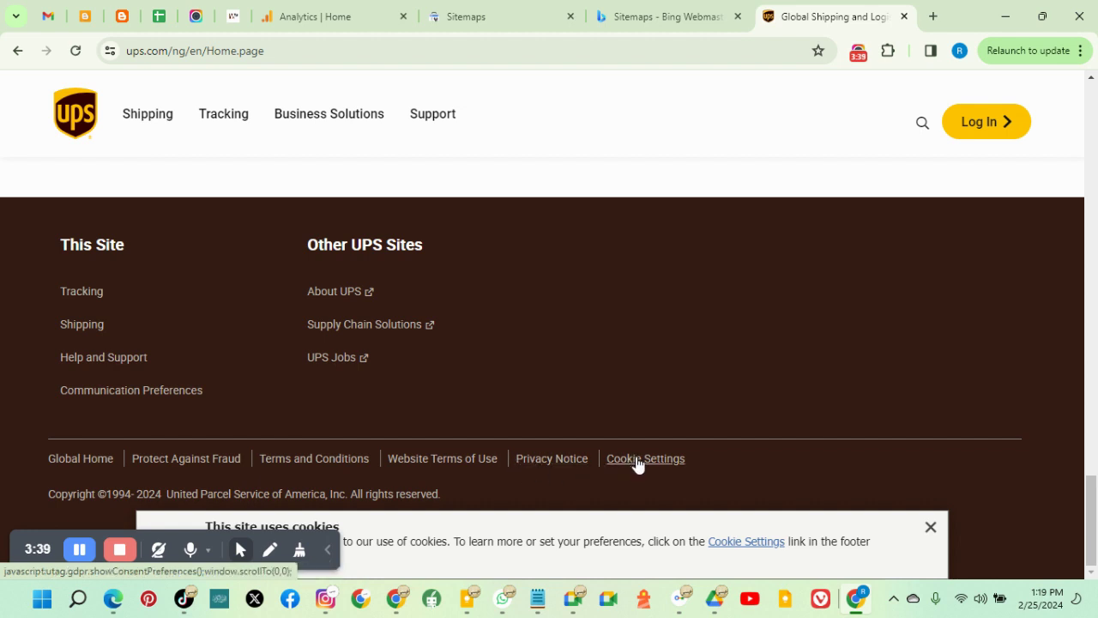
# Search for dhl, open the DHL Nigeria home page, then go back to the SEO spreadsheet
pyautogui.click(361, 56)
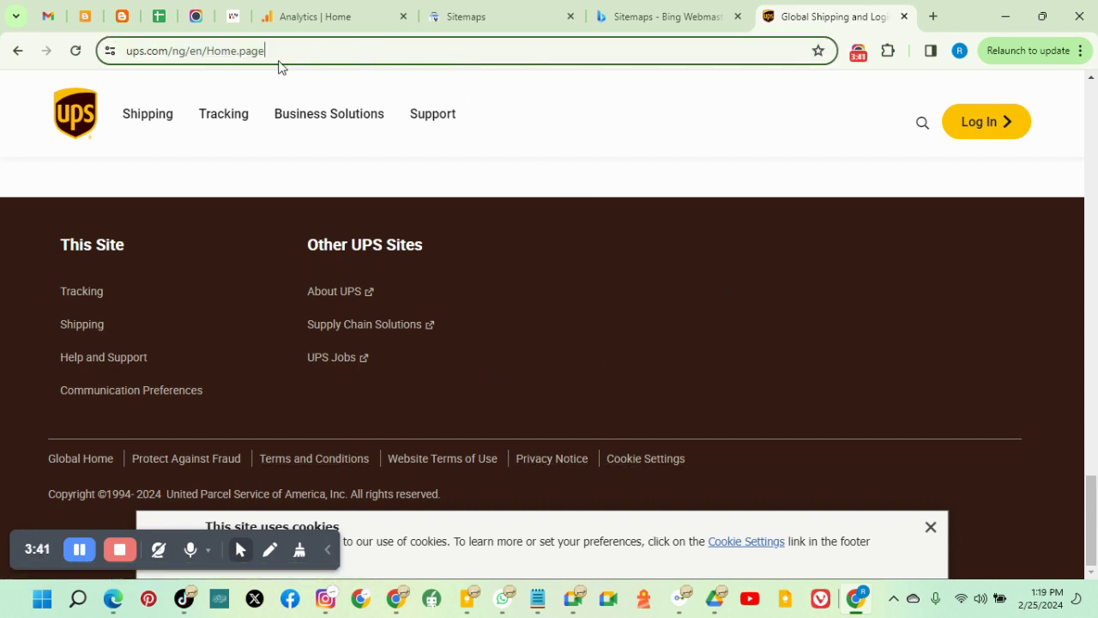
pyautogui.write('dhl')
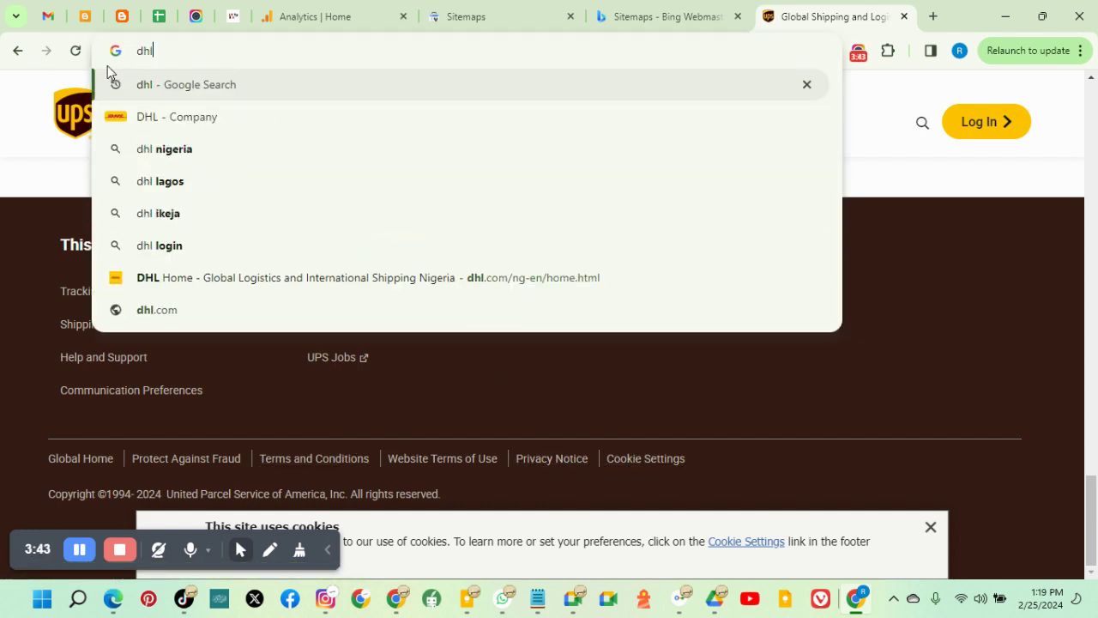
pyautogui.click(166, 120)
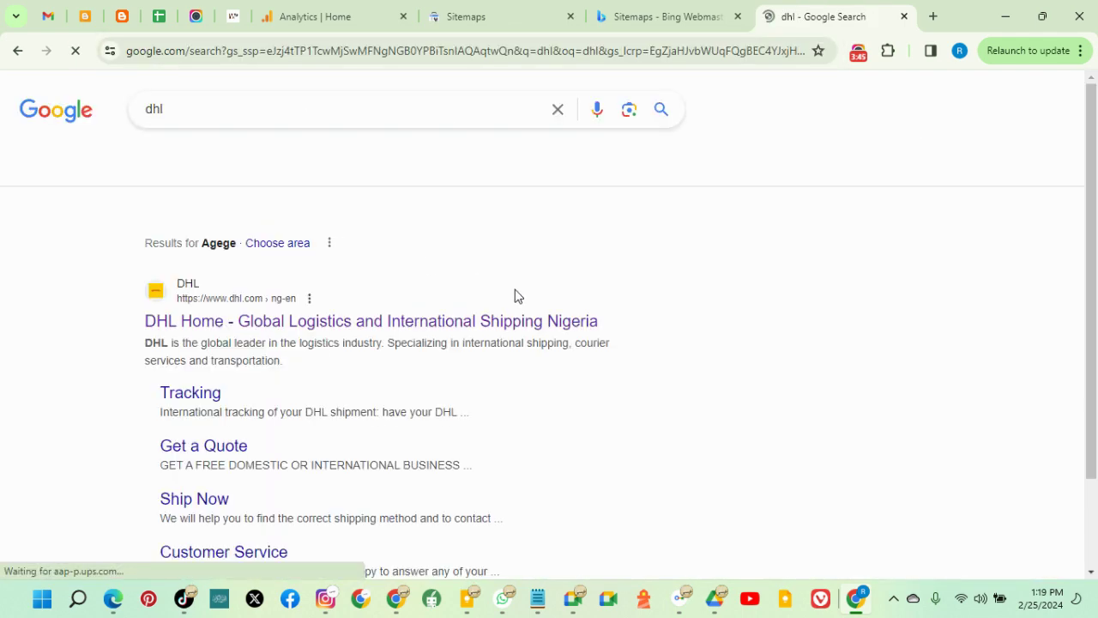
pyautogui.click(316, 331)
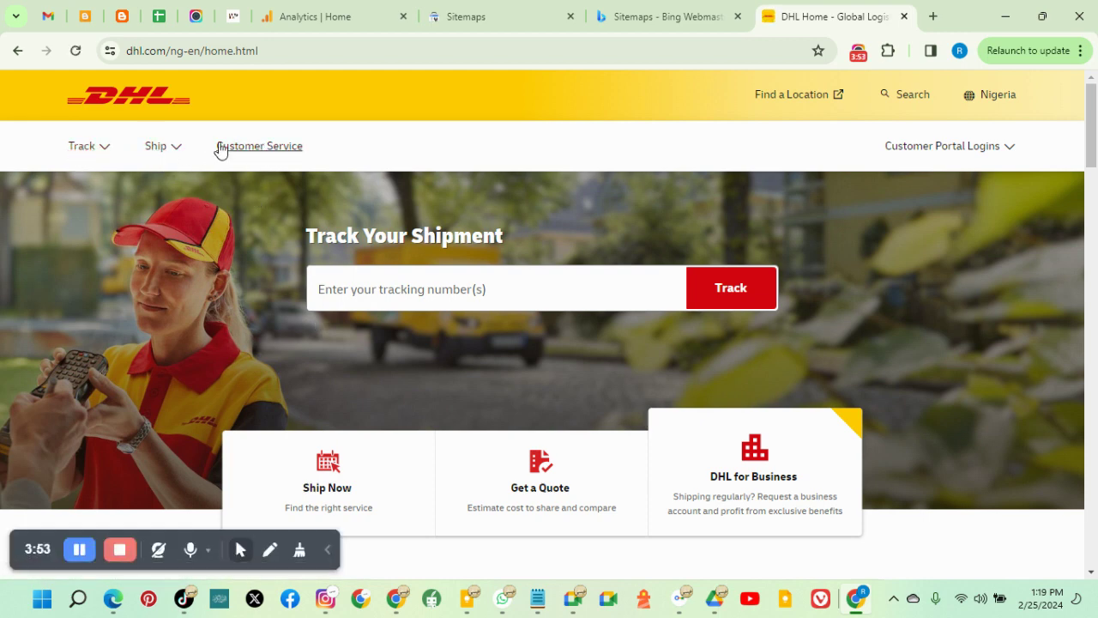
pyautogui.scroll(-2, 429, 398)
pyautogui.scroll(2, 319, 163)
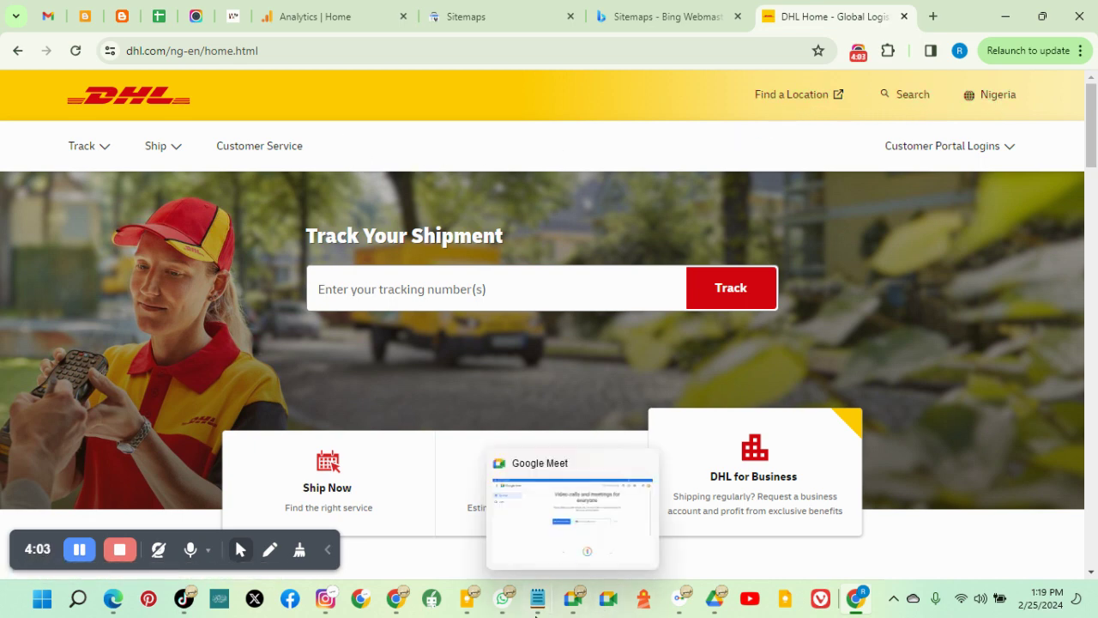
pyautogui.moveTo(537, 601)
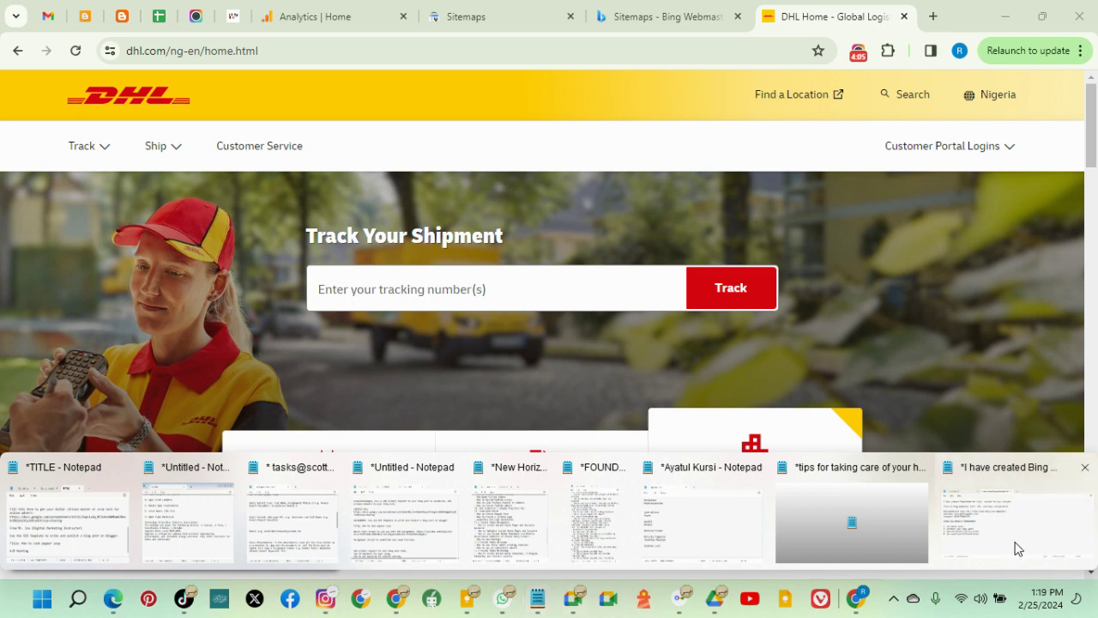
pyautogui.click(160, 18)
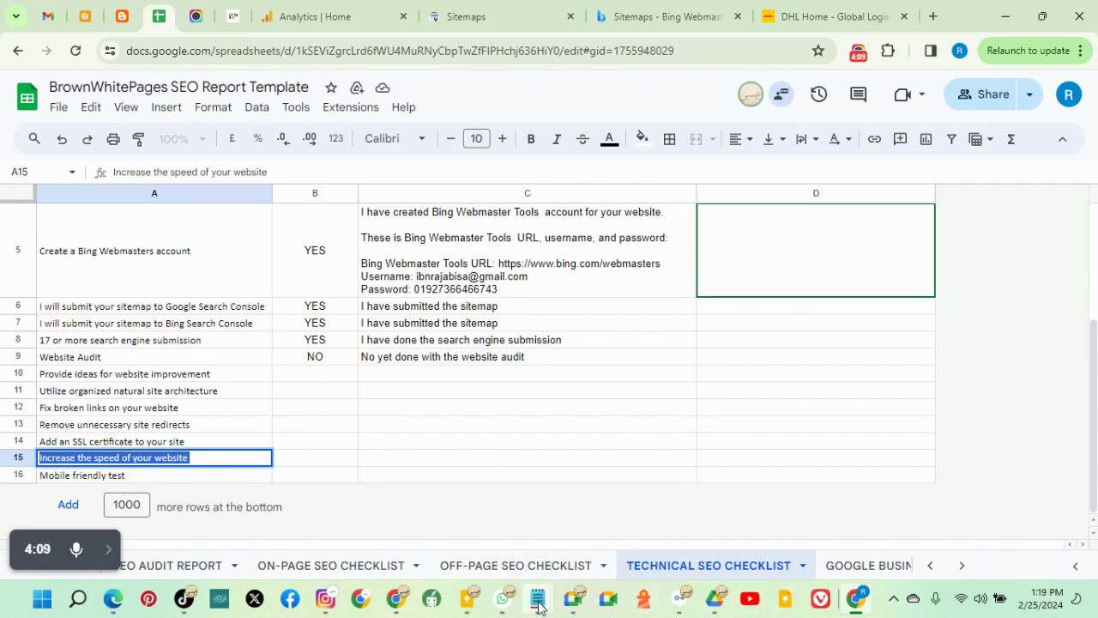
# Bring the notes forward and type '5. Segment key information with bullet points' on a new line
pyautogui.moveTo(539, 606)
pyautogui.click(1009, 502)
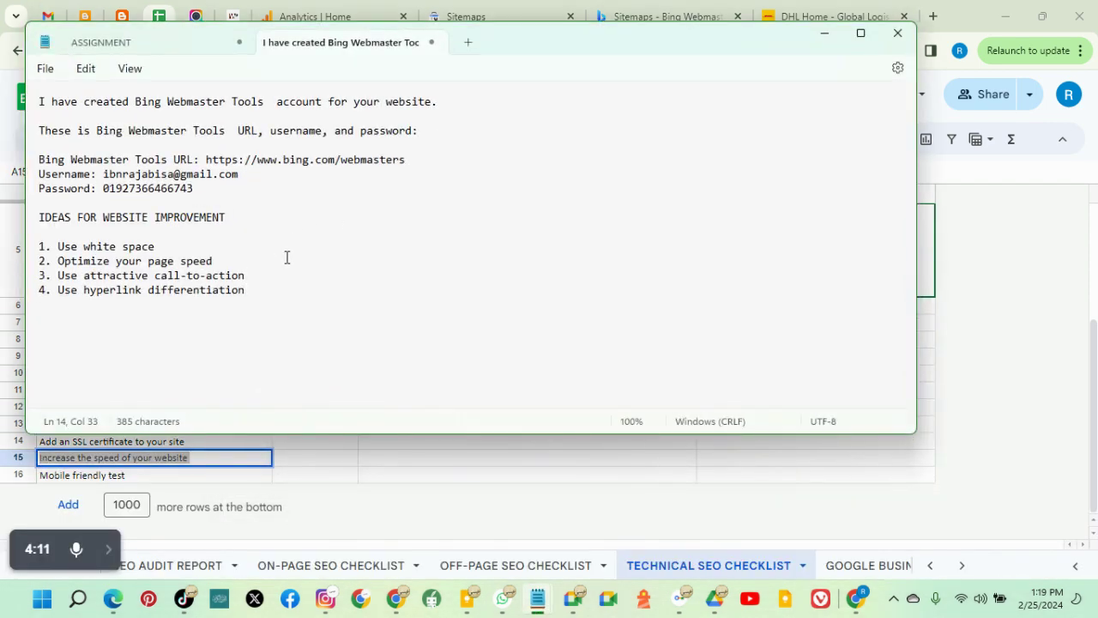
pyautogui.press('Return')
pyautogui.write('5. Segment')
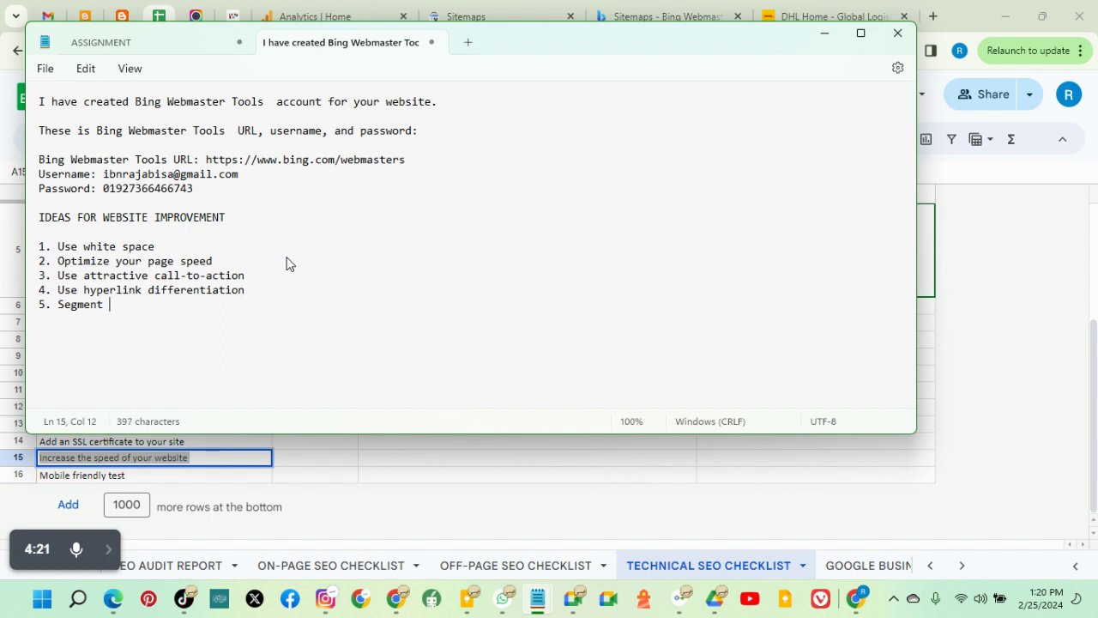
pyautogui.write(' key informatio')
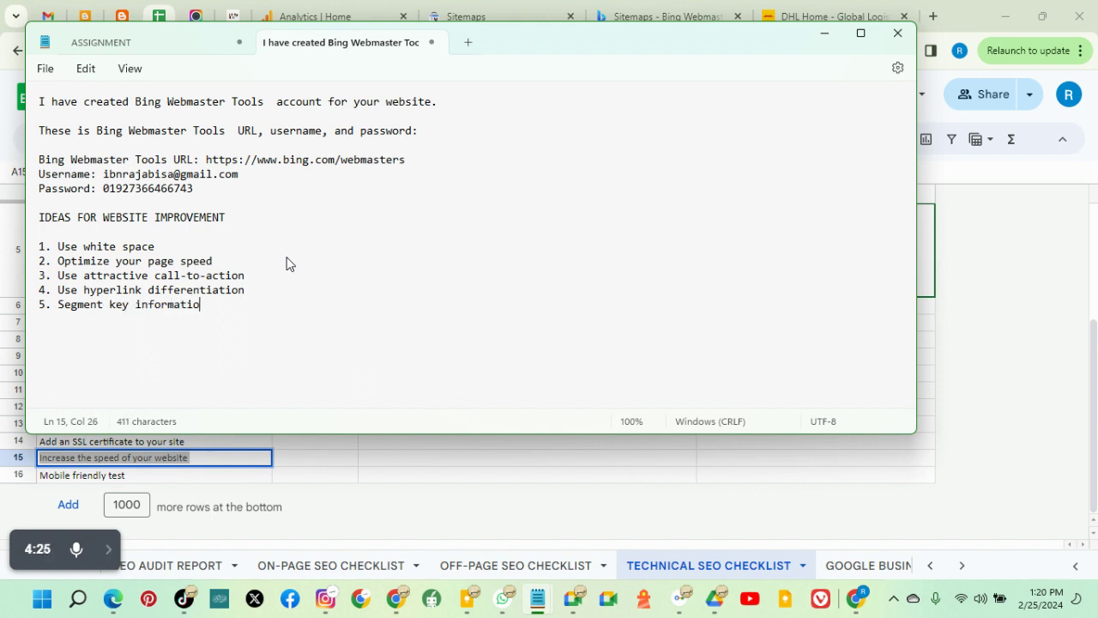
pyautogui.write('n wit')
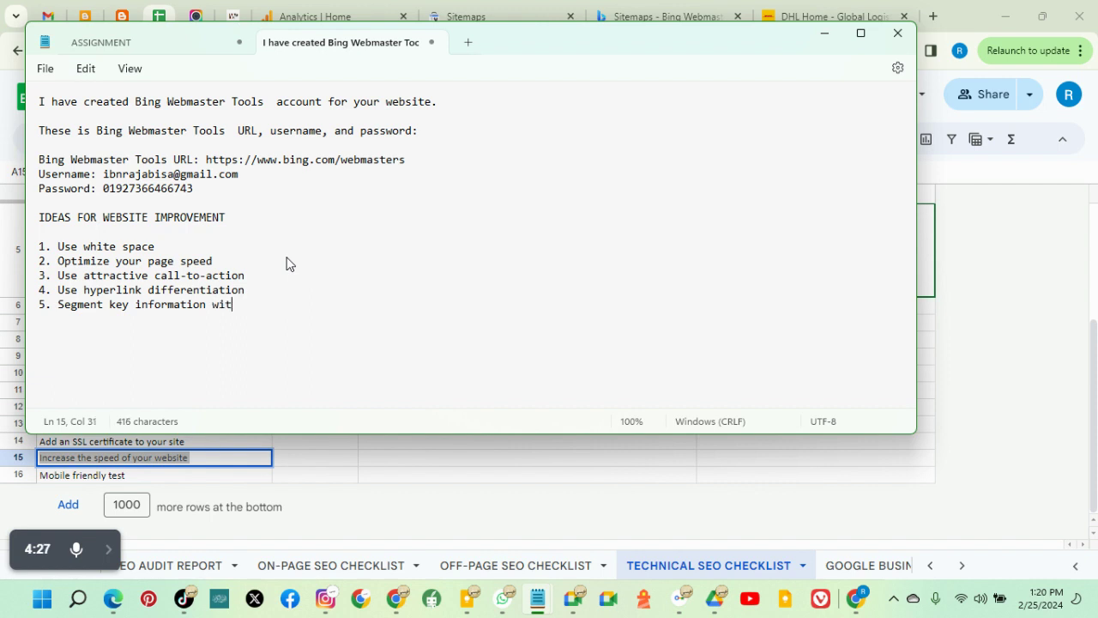
pyautogui.write('h bullet ')
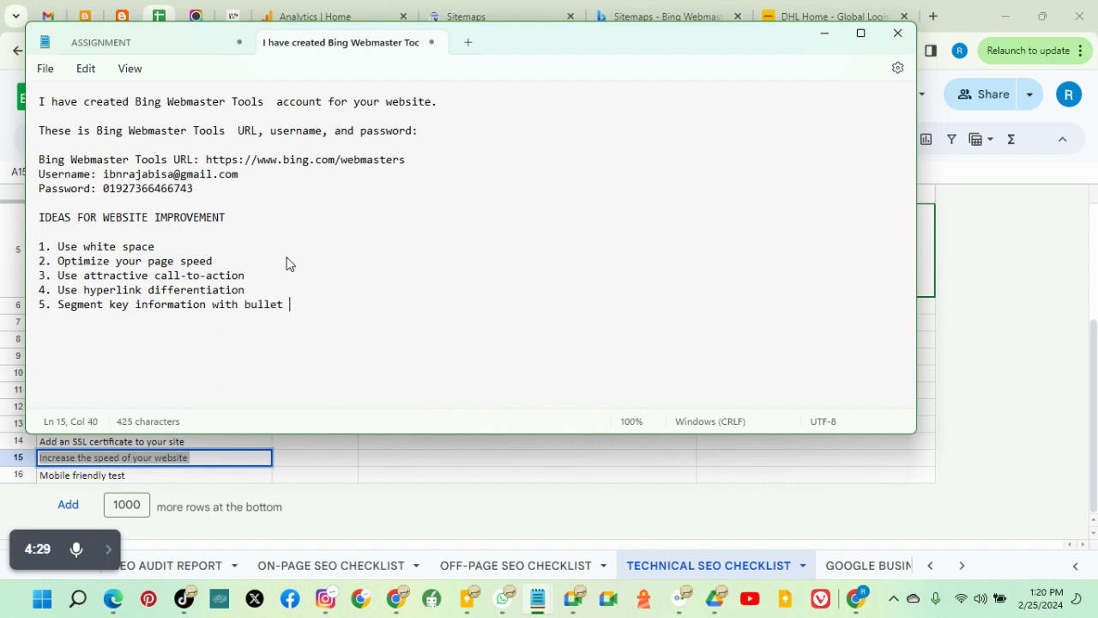
pyautogui.write('points')
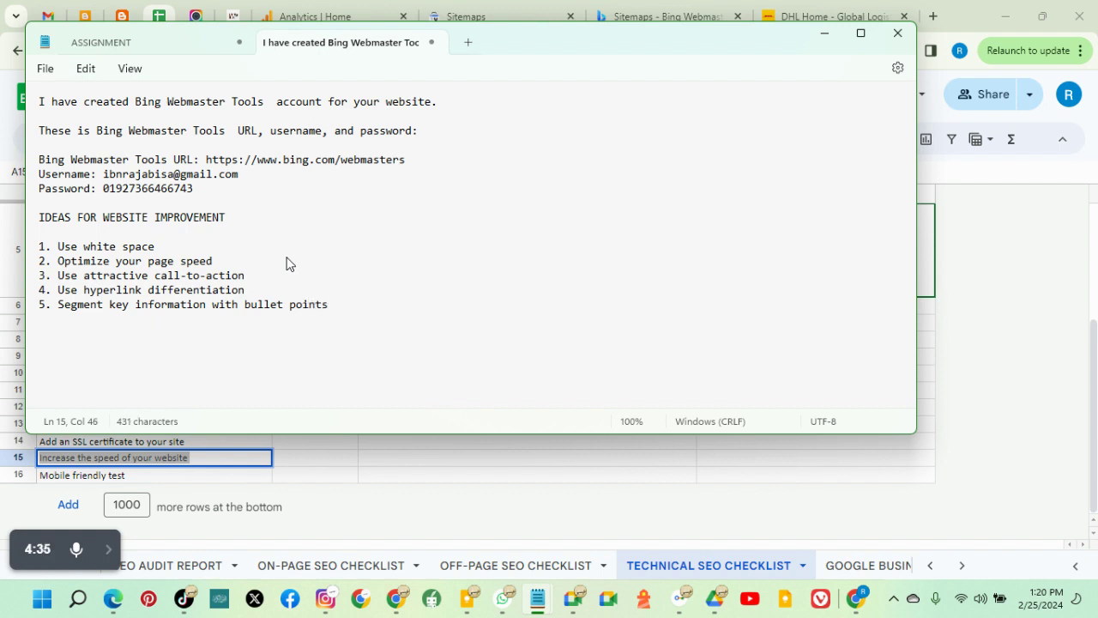
pyautogui.click(825, 34)
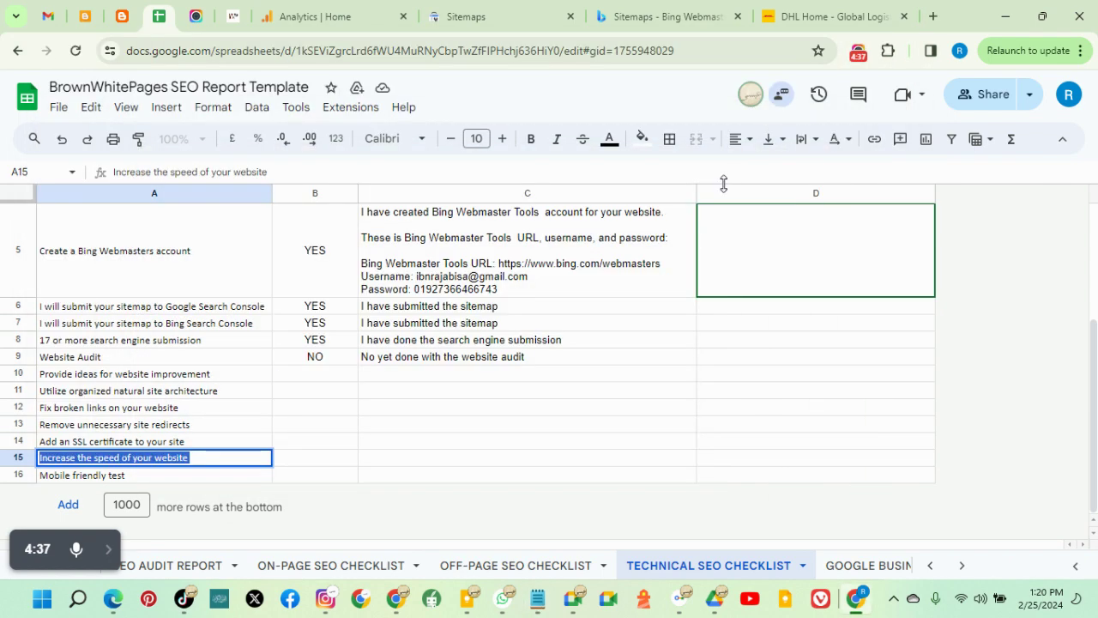
pyautogui.click(809, 17)
pyautogui.scroll(-1, 615, 440)
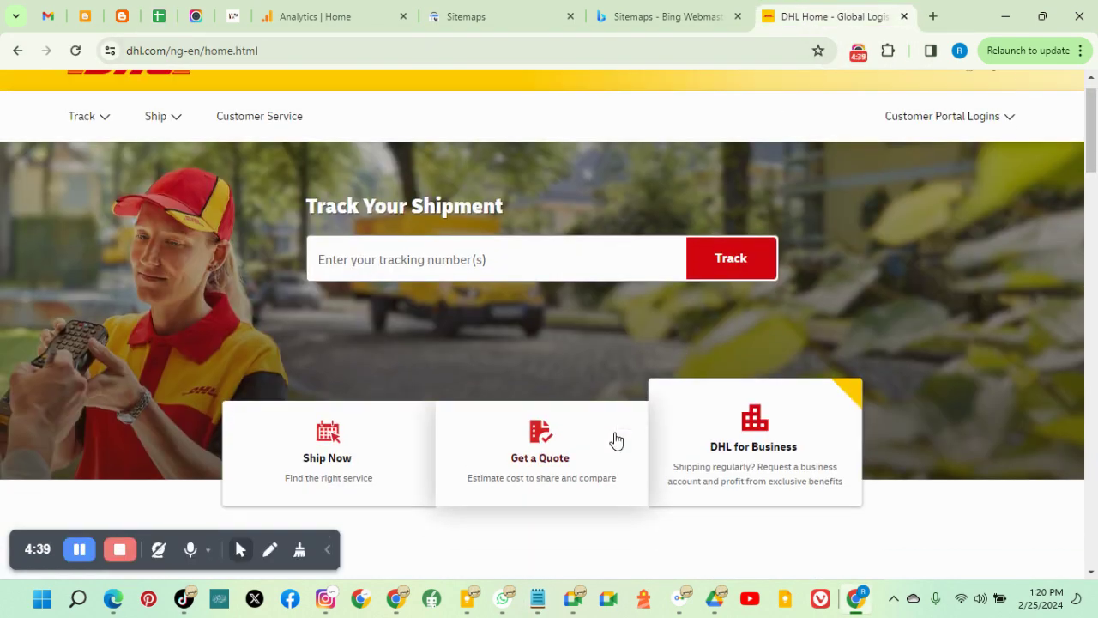
pyautogui.scroll(-2, 615, 440)
pyautogui.scroll(-1, 497, 407)
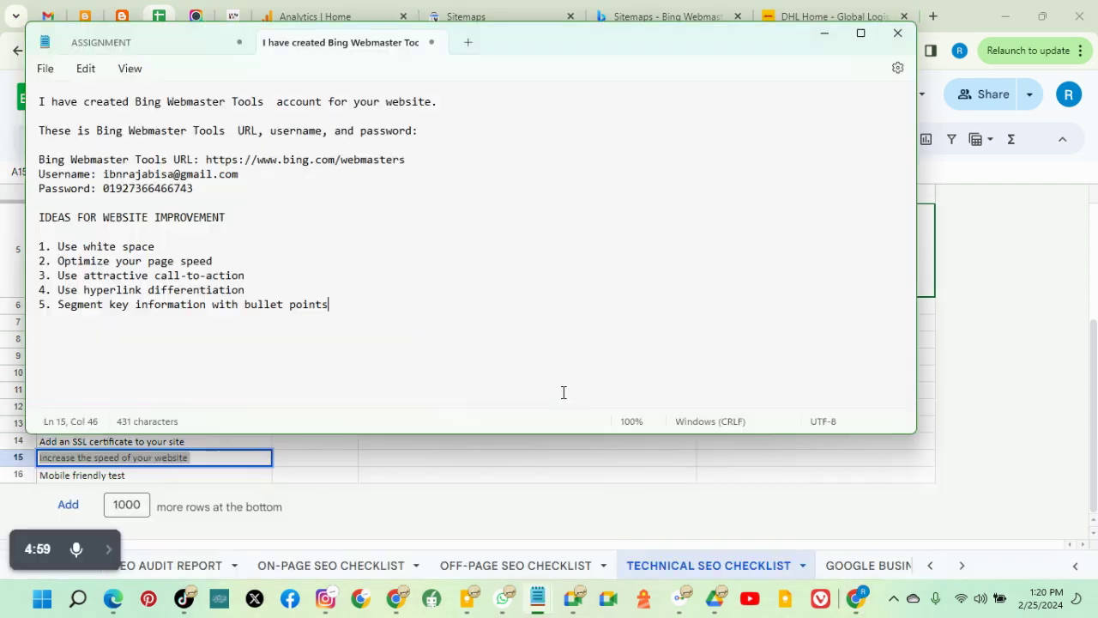
# Add idea '6. Use imange wisely' on a new line of the Notepad list
pyautogui.press('Return')
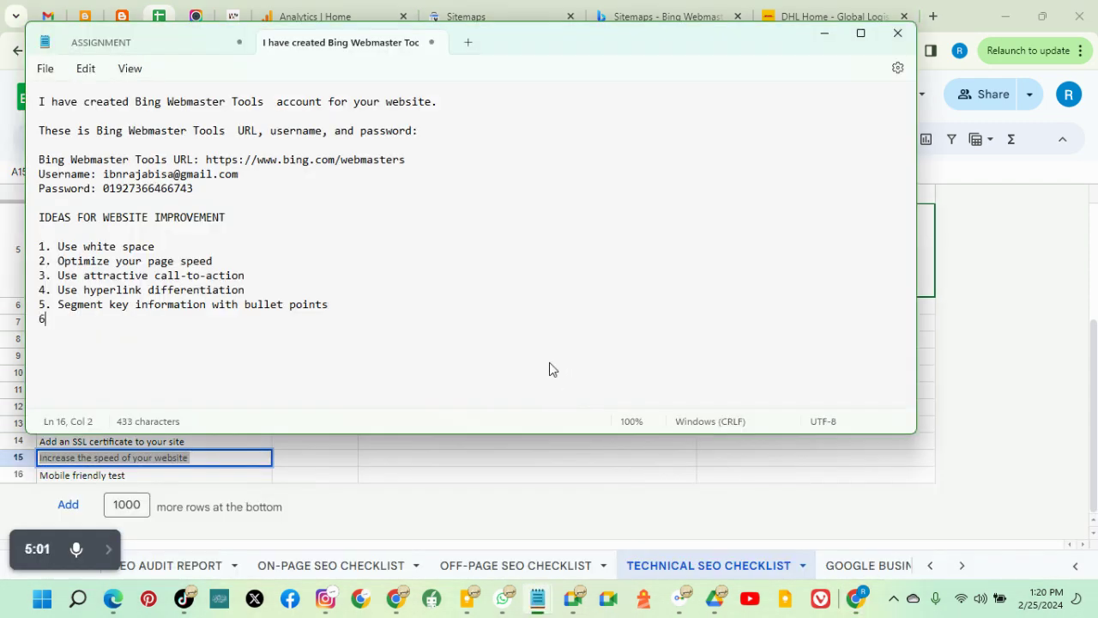
pyautogui.write('6. Use imange')
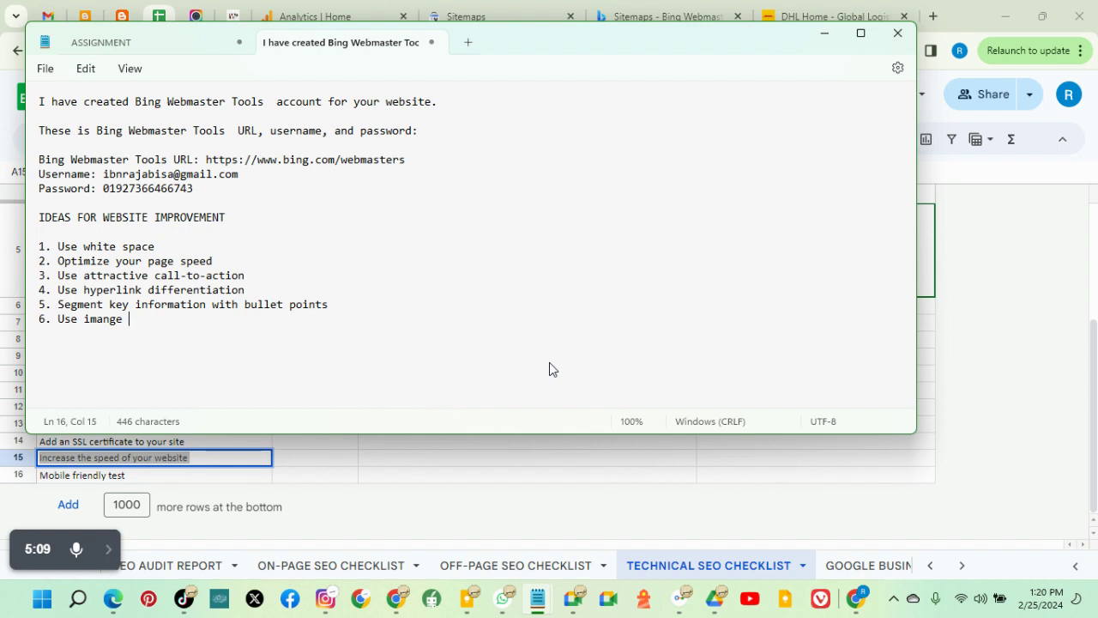
pyautogui.write(' (')
pyautogui.press('BackSpace')
pyautogui.write('wisely')
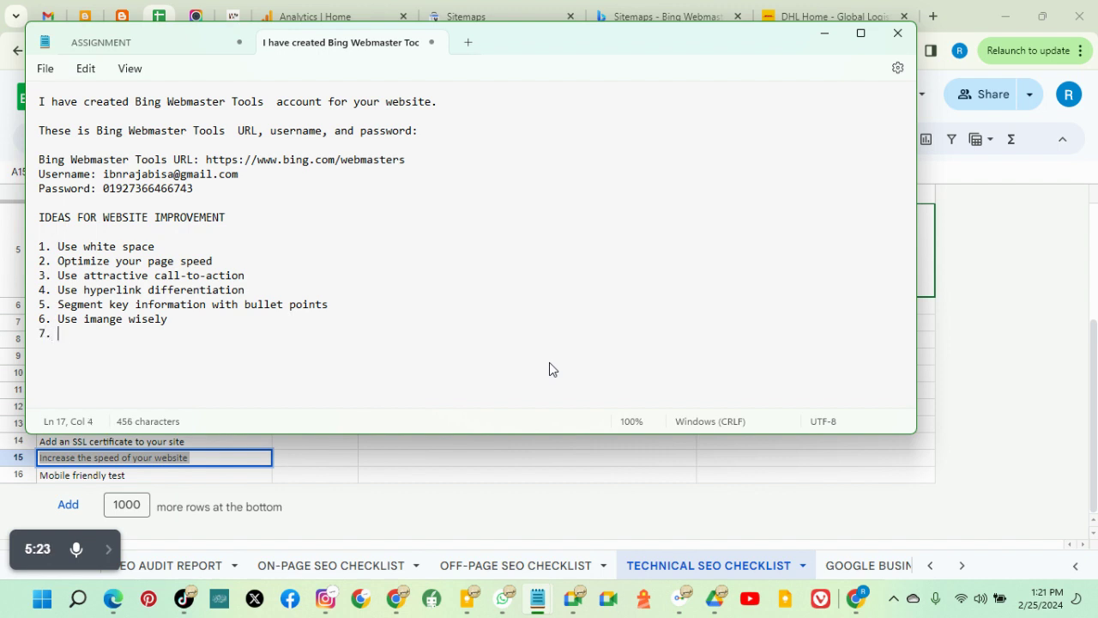
# Finish idea 7 as 'Include well-designed and written headlines', then bring up the BrownWhitePages blog
pyautogui.write('Include well-designed')
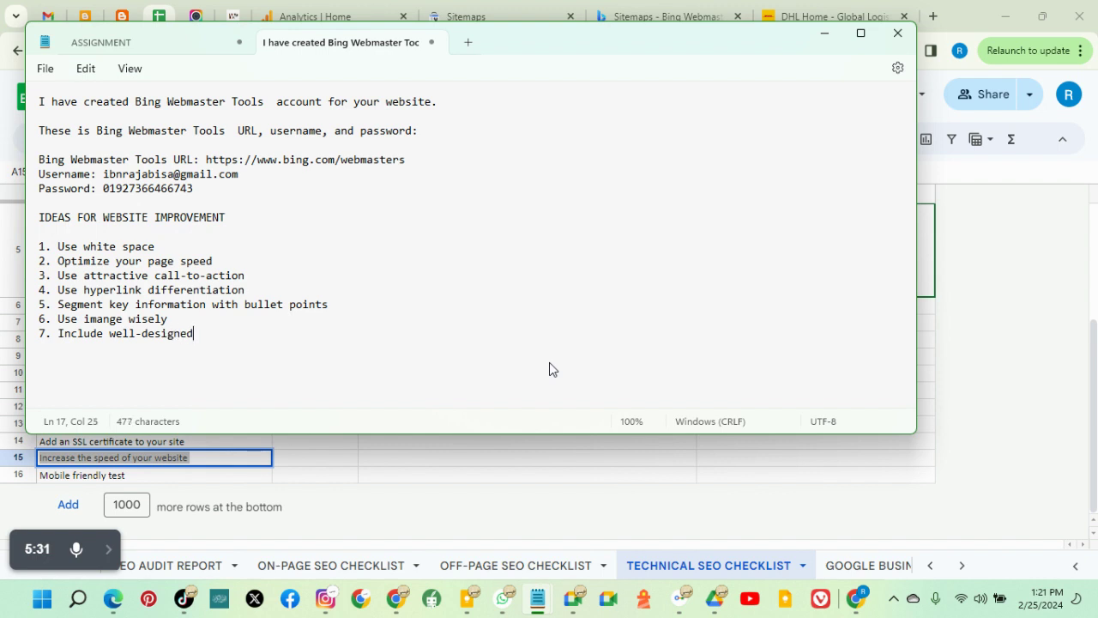
pyautogui.write(' and w')
pyautogui.write('rr')
pyautogui.press('BackSpace')
pyautogui.press('BackSpace')
pyautogui.write('itten headlines')
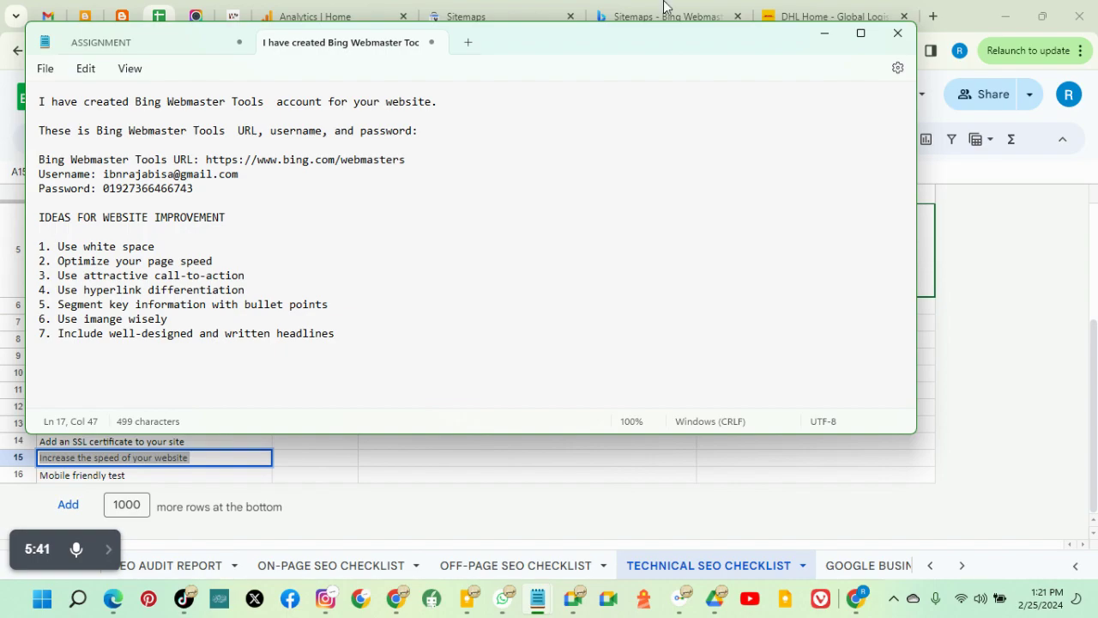
pyautogui.click(234, 17)
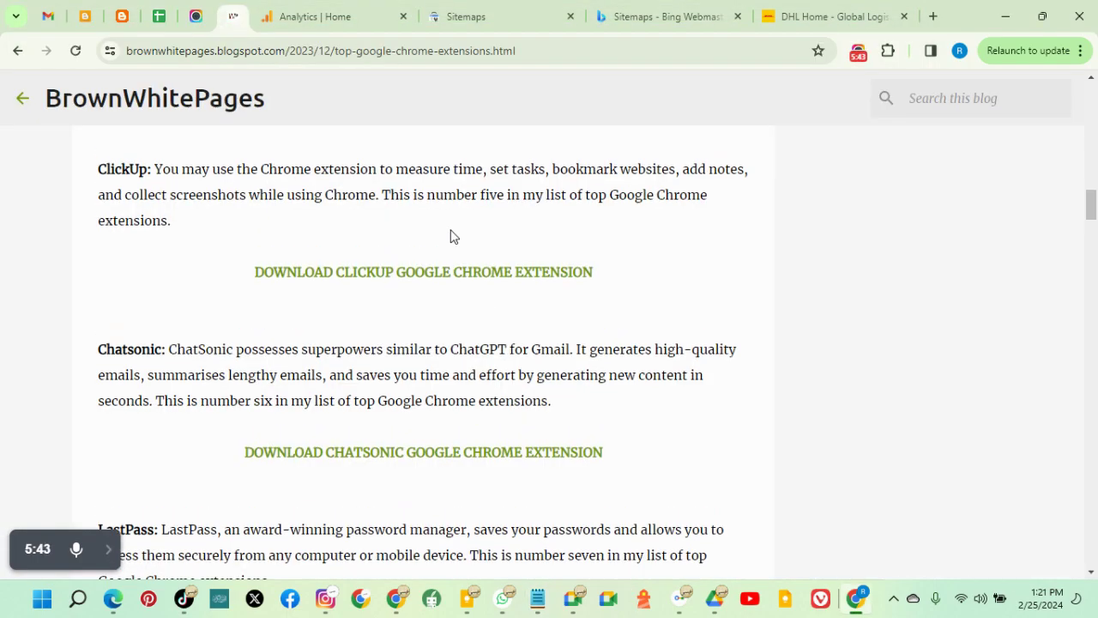
# Scroll through the Chrome-extensions blog post, selecting a passage of its text
pyautogui.scroll(20, 454, 236)
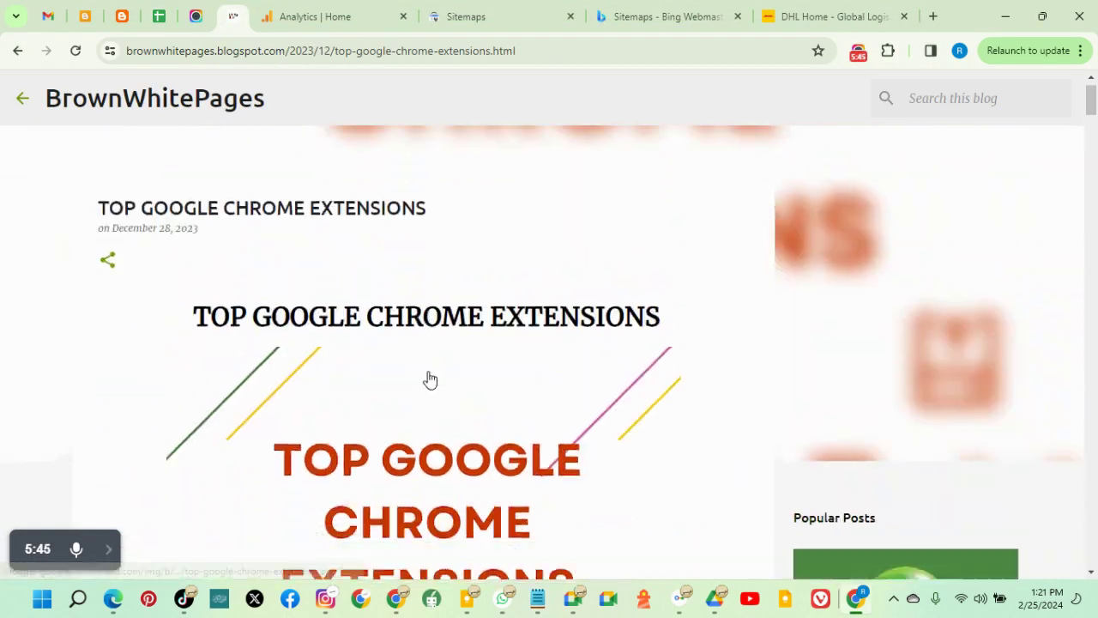
pyautogui.scroll(-2, 435, 321)
pyautogui.scroll(3, 435, 321)
pyautogui.moveTo(189, 354); pyautogui.dragTo(669, 350)
pyautogui.scroll(-8, 588, 418)
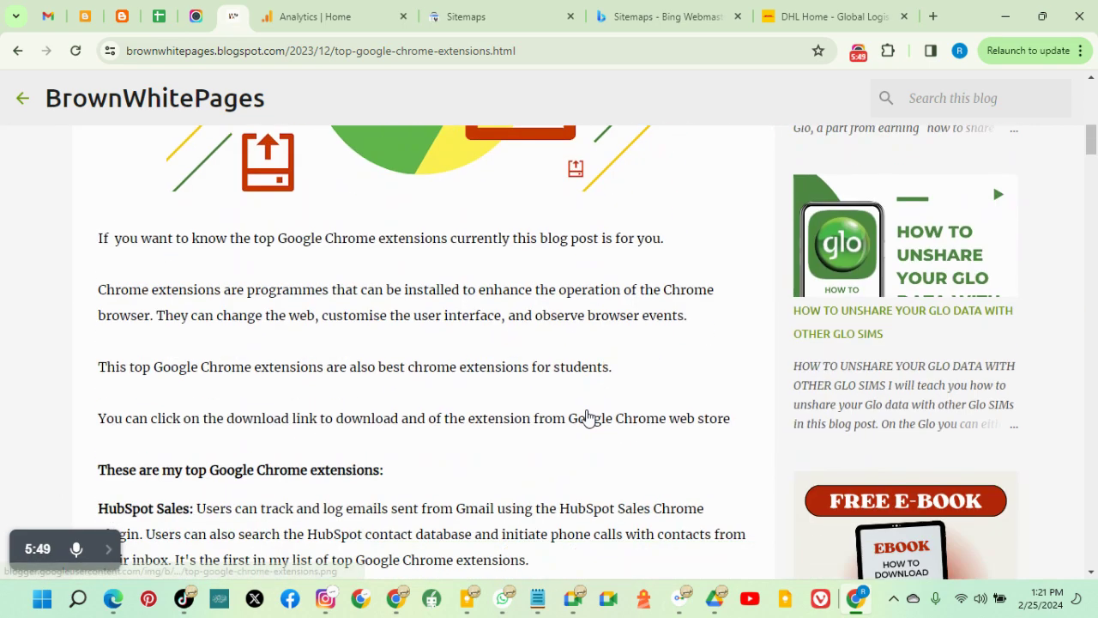
# Look over the DHL home page, selecting passages while scrolling
pyautogui.click(788, 20)
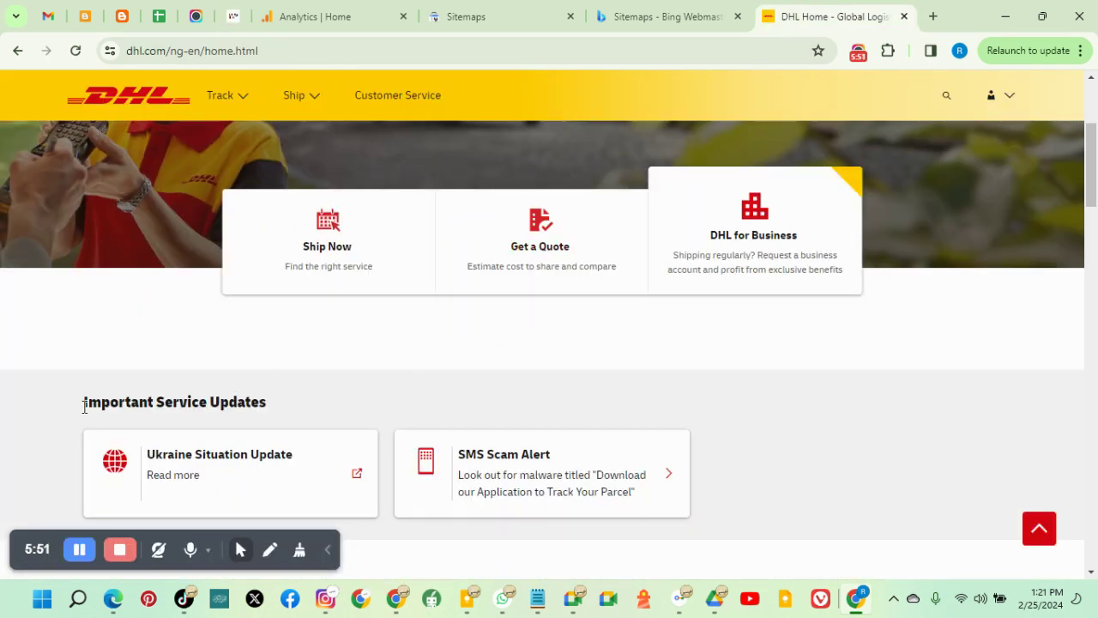
pyautogui.moveTo(84, 407); pyautogui.dragTo(334, 394)
pyautogui.scroll(-4, 558, 367)
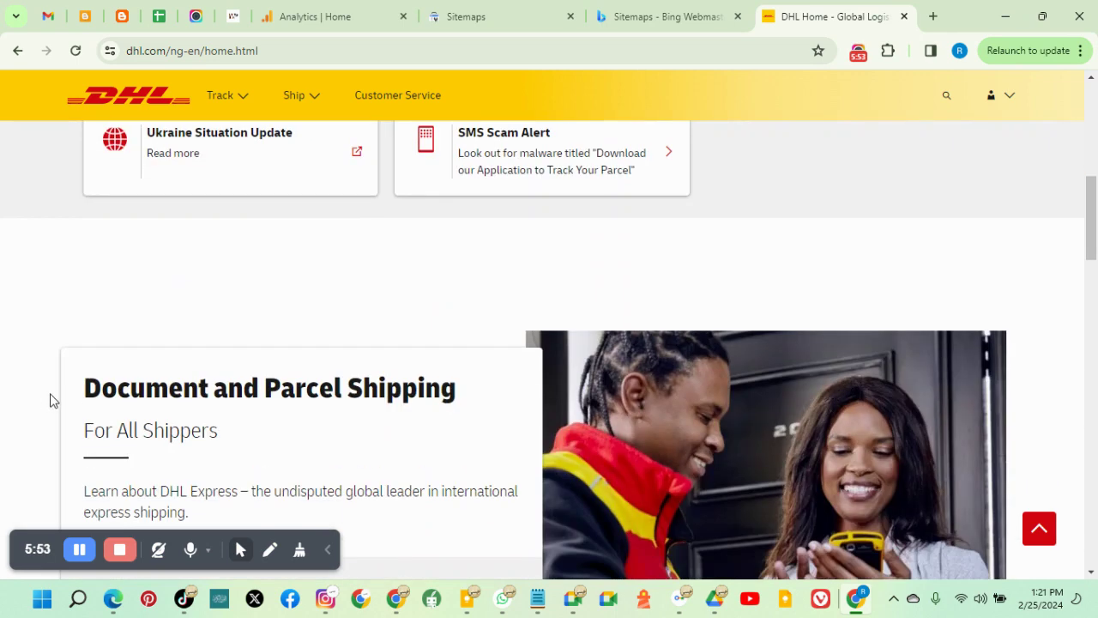
pyautogui.moveTo(82, 390); pyautogui.dragTo(439, 385)
pyautogui.scroll(5, 326, 343)
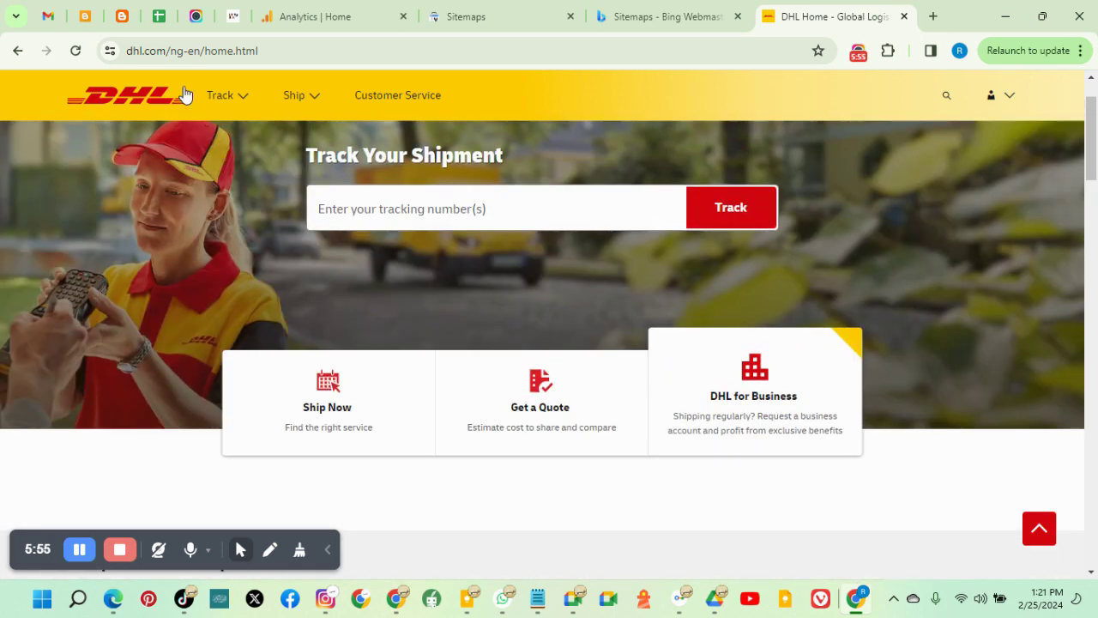
# Go to the SEO report sheet, then bring the Notepad ideas list back
pyautogui.click(159, 16)
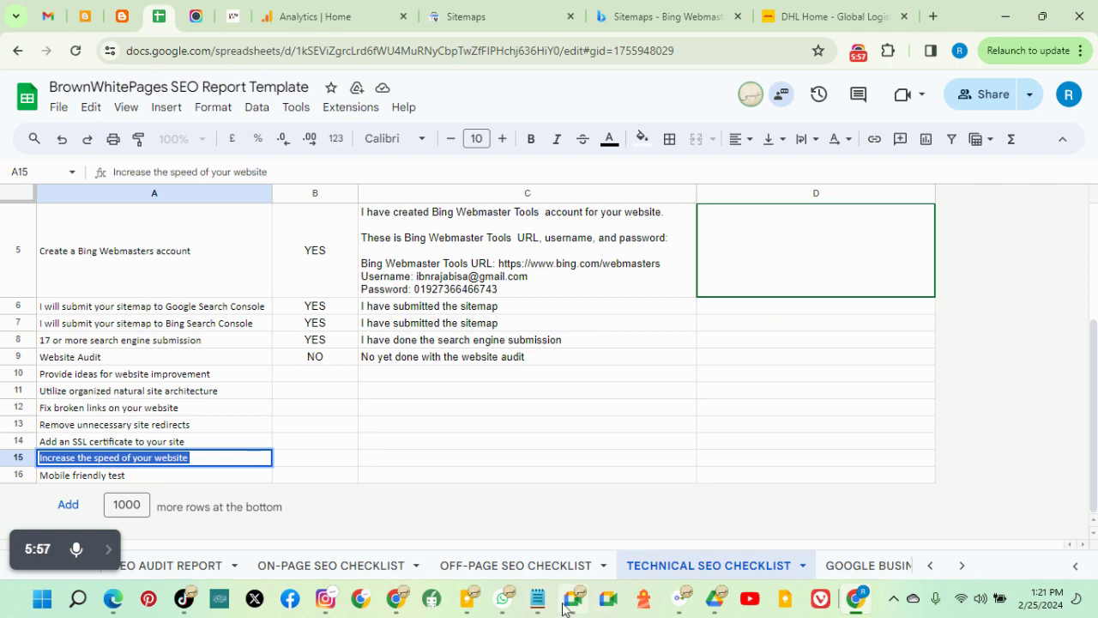
pyautogui.moveTo(539, 600)
pyautogui.click(1000, 540)
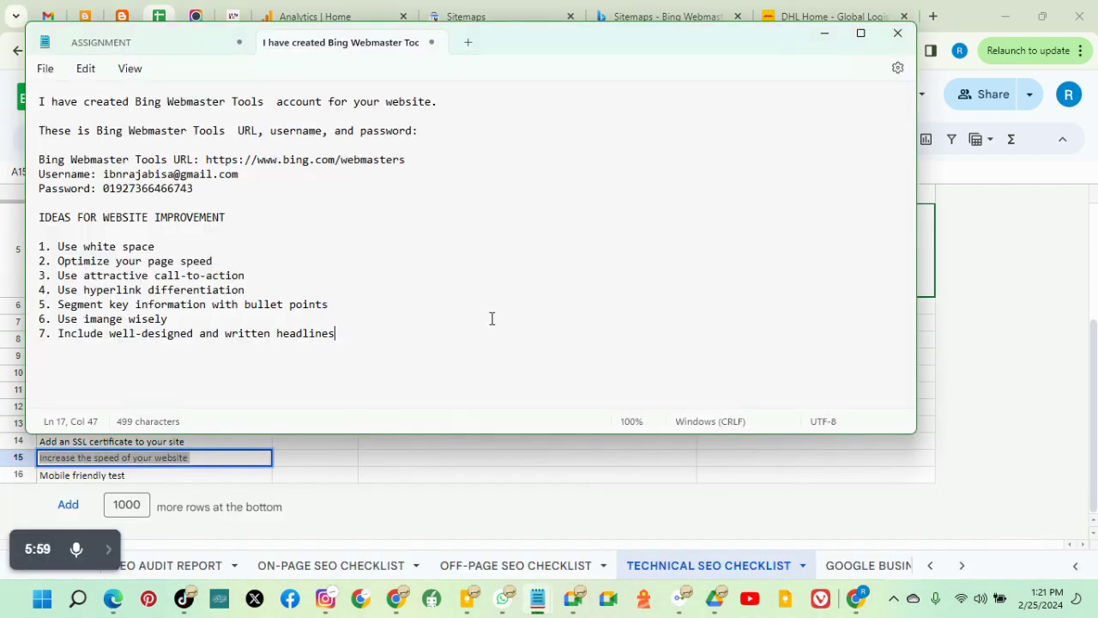
# Add idea '8. Keep your website pages consistent' on a new line, fixing the typos
pyautogui.press('Return')
pyautogui.write('8. Keep your web')
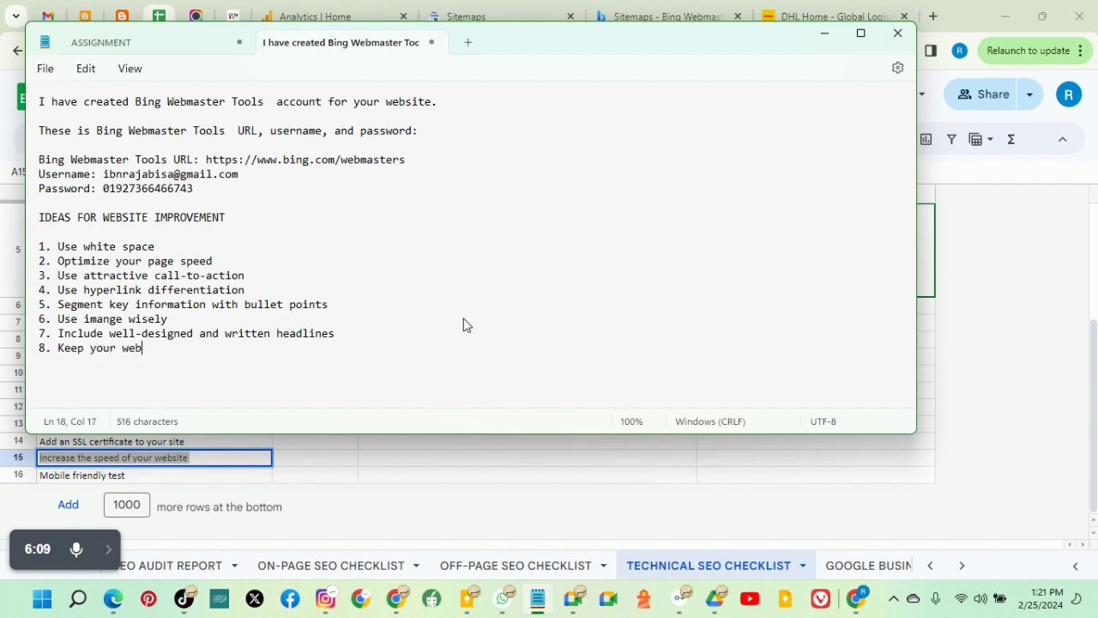
pyautogui.write('site pag')
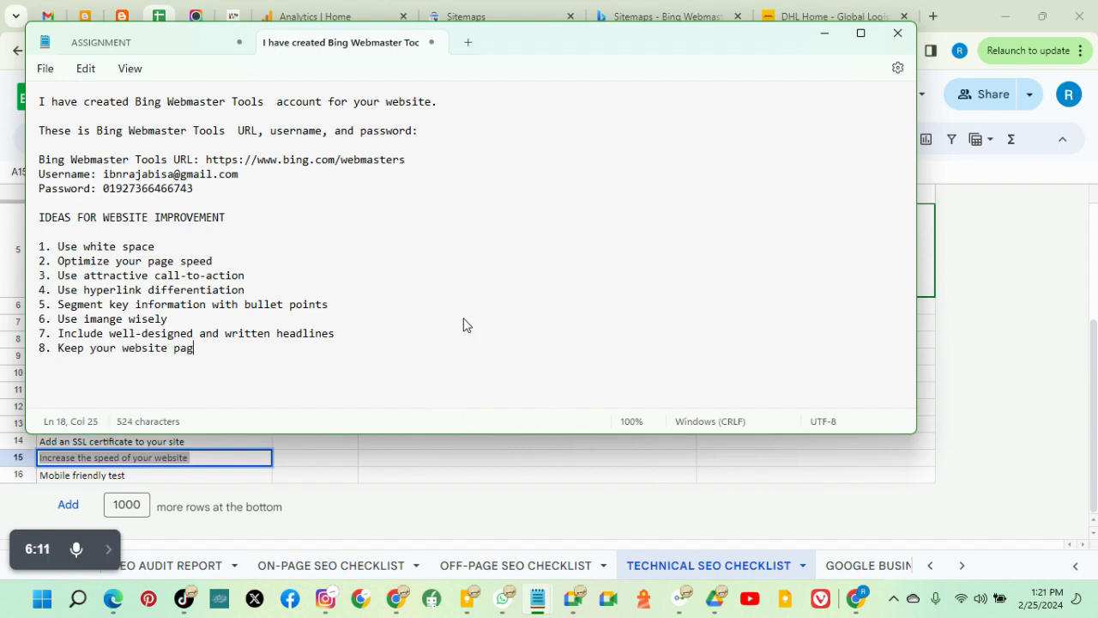
pyautogui.write('es conc')
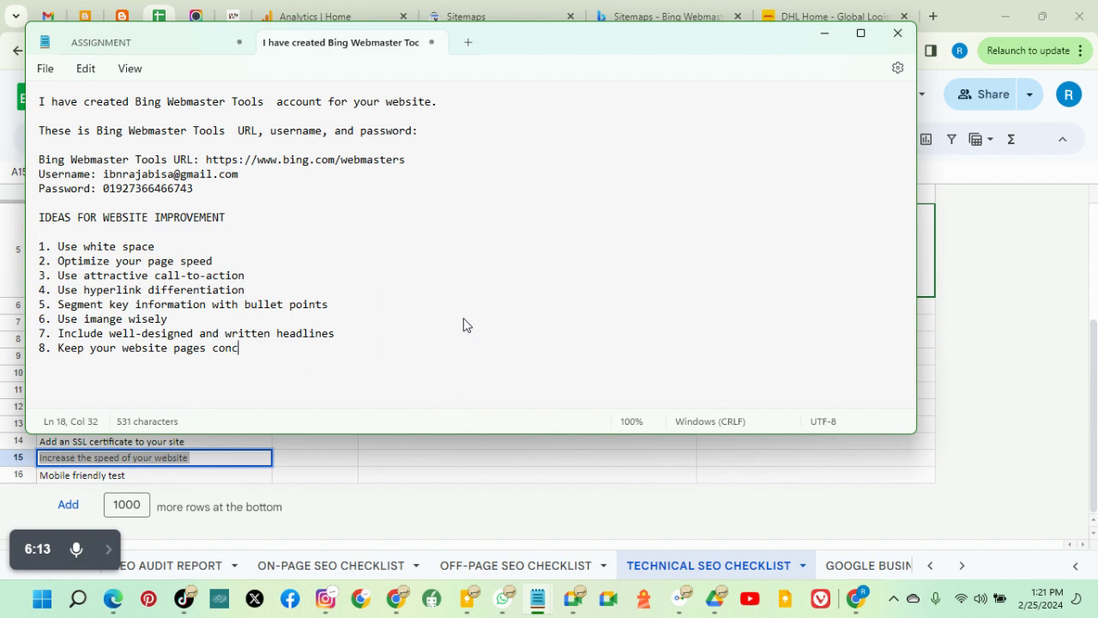
pyautogui.write('si')
pyautogui.press('BackSpace')
pyautogui.press('BackSpace')
pyautogui.press('BackSpace')
pyautogui.write('sisten')
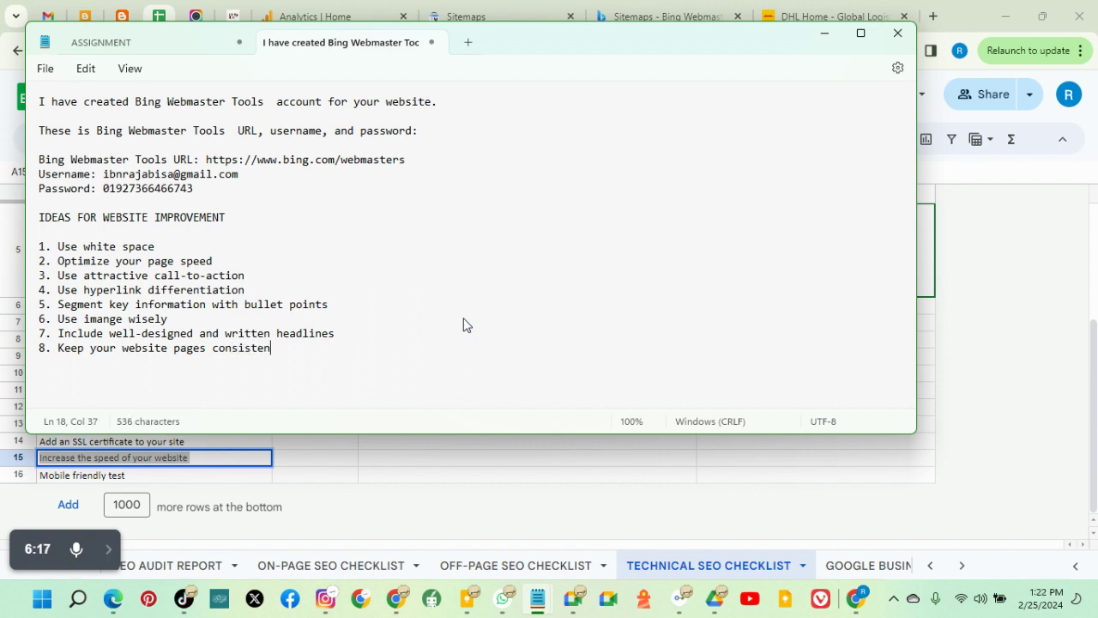
pyautogui.write('t')
# Begin idea nine as '9. Catch your 404s' with proper capitalisation
pyautogui.press('BackSpace')
pyautogui.write('9. cATCH YOU')
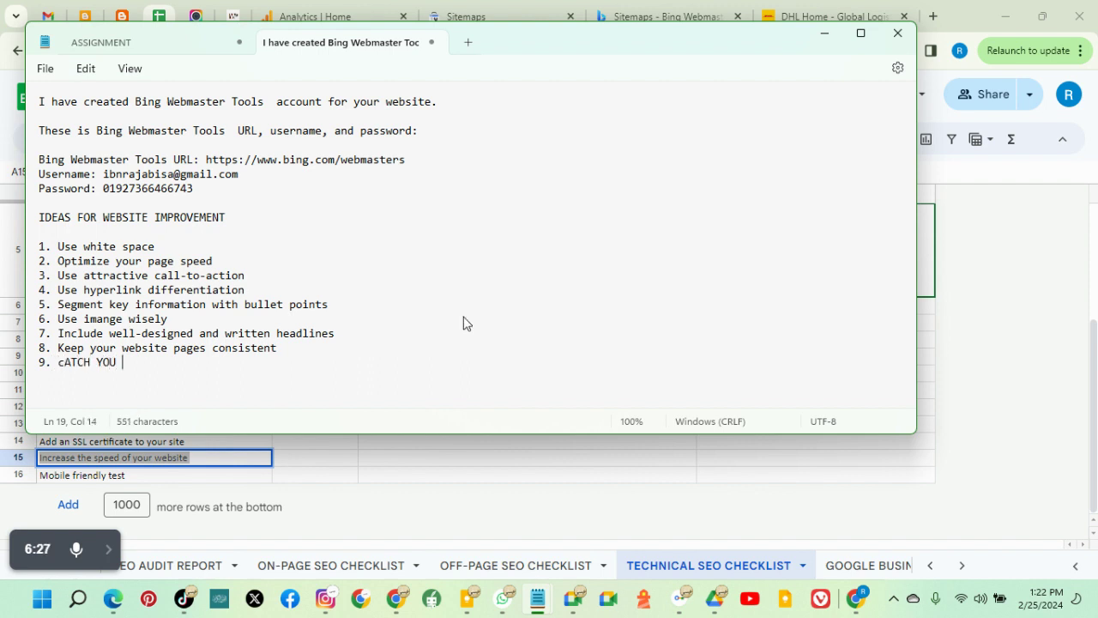
pyautogui.press('BackSpace')
pyautogui.press('BackSpace')
pyautogui.press('BackSpace')
pyautogui.press('BackSpace')
pyautogui.press('BackSpace')
pyautogui.press('BackSpace')
pyautogui.press('BackSpace')
pyautogui.press('BackSpace')
pyautogui.press('BackSpace')
pyautogui.press('BackSpace')
pyautogui.write('Ca')
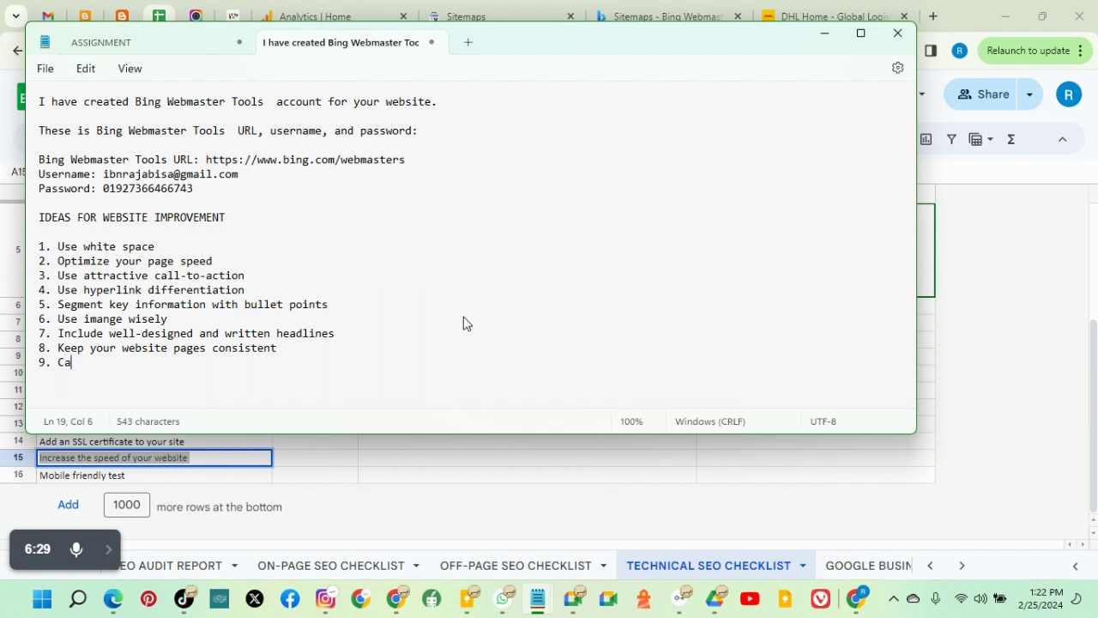
pyautogui.write('tch your 404s')
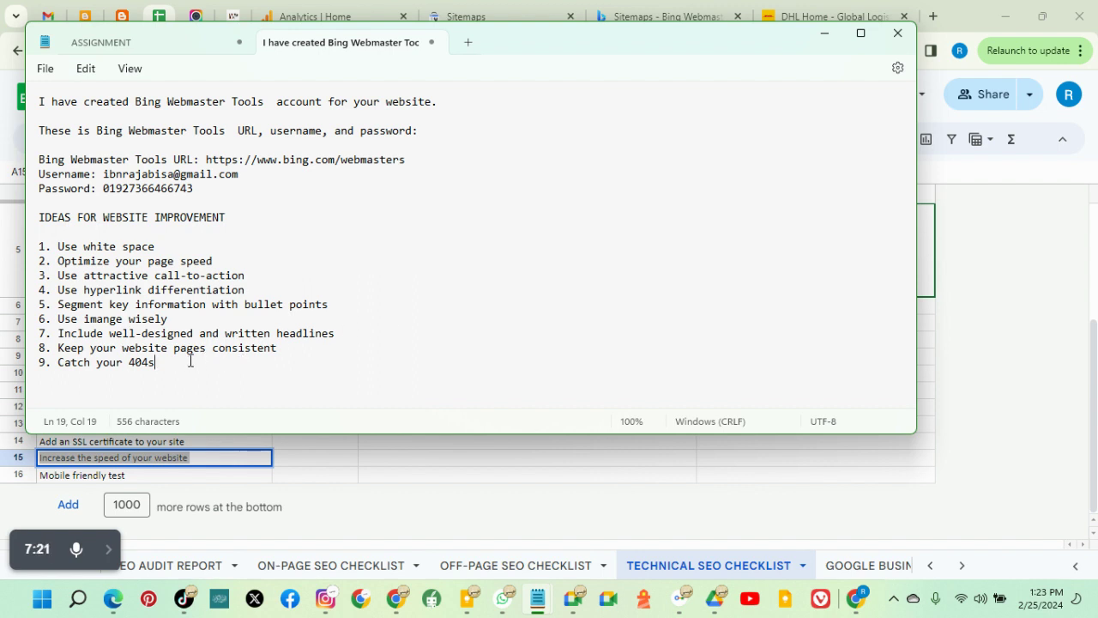
# Start idea ten as '10. Make your website', correcting the misspellings along the way
pyautogui.press('Return')
pyautogui.write('10. Bes')
pyautogui.press('BackSpace')
pyautogui.press('BackSpace')
pyautogui.write('reepons')
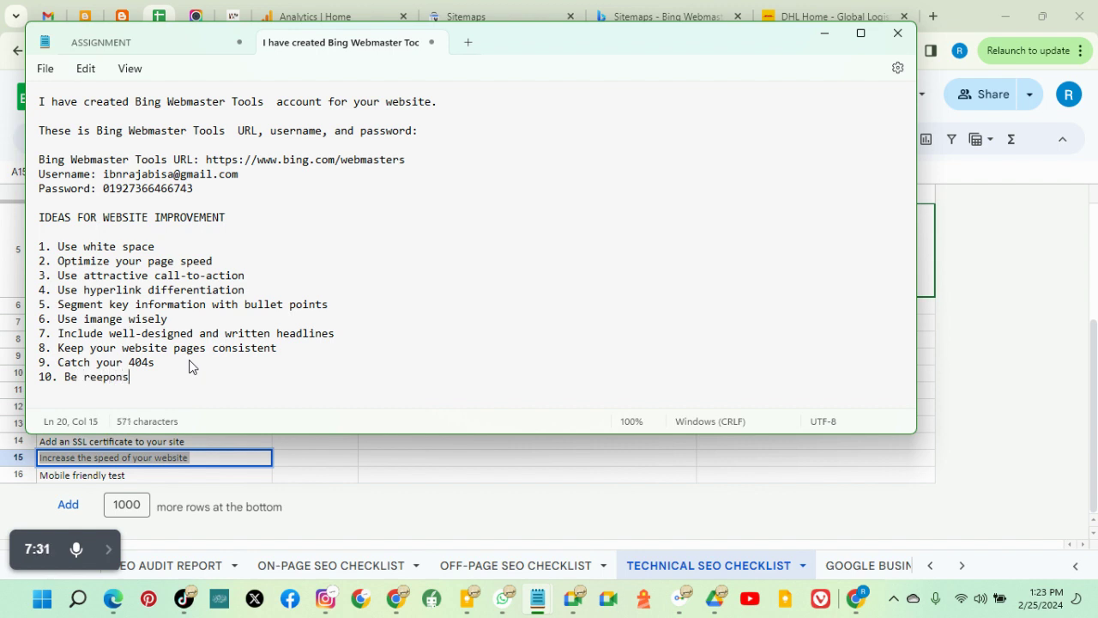
pyautogui.press('BackSpace')
pyautogui.press('BackSpace')
pyautogui.press('BackSpace')
pyautogui.press('BackSpace')
pyautogui.press('BackSpace')
pyautogui.press('BackSpace')
pyautogui.press('BackSpace')
pyautogui.press('BackSpace')
pyautogui.press('BackSpace')
pyautogui.press('BackSpace')
pyautogui.write('Be')
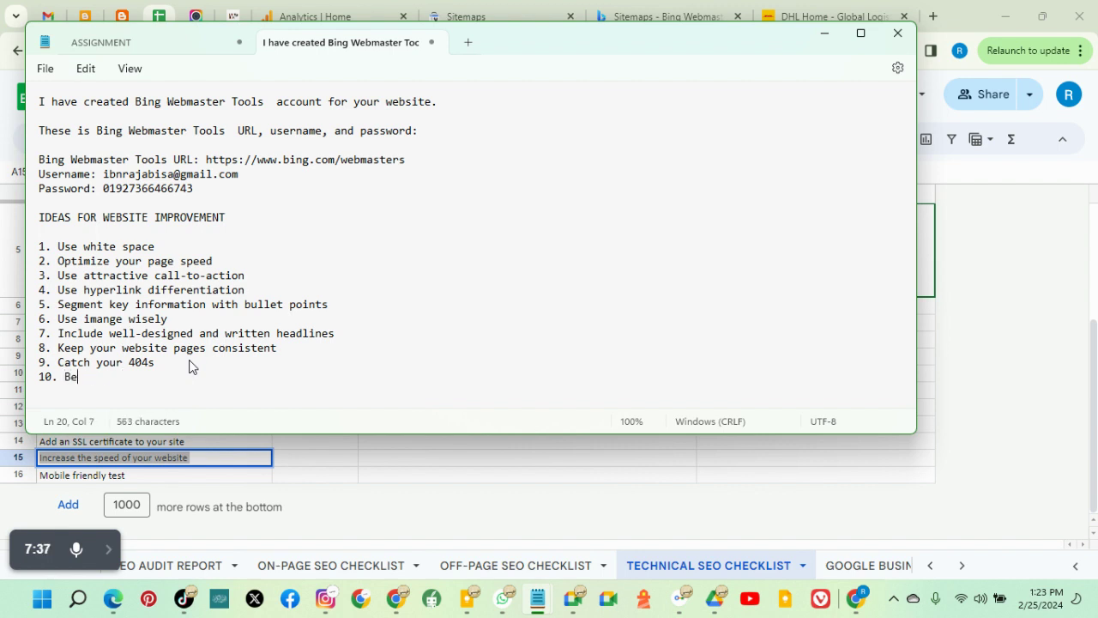
pyautogui.press('BackSpace')
pyautogui.press('BackSpace')
pyautogui.write('M')
pyautogui.press('BackSpace')
pyautogui.write('Make yur')
pyautogui.press('BackSpace')
pyautogui.press('BackSpace')
pyautogui.write('or')
pyautogui.press('BackSpace')
pyautogui.write('r')
pyautogui.press('BackSpace')
pyautogui.write('ur website ')
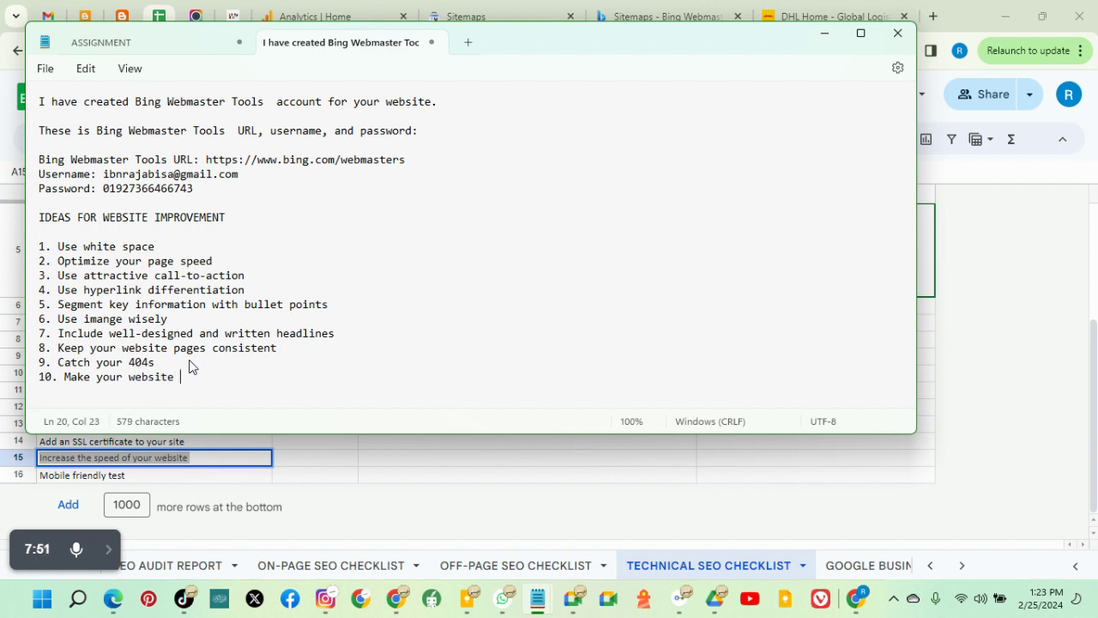
pyautogui.write('responsive a')
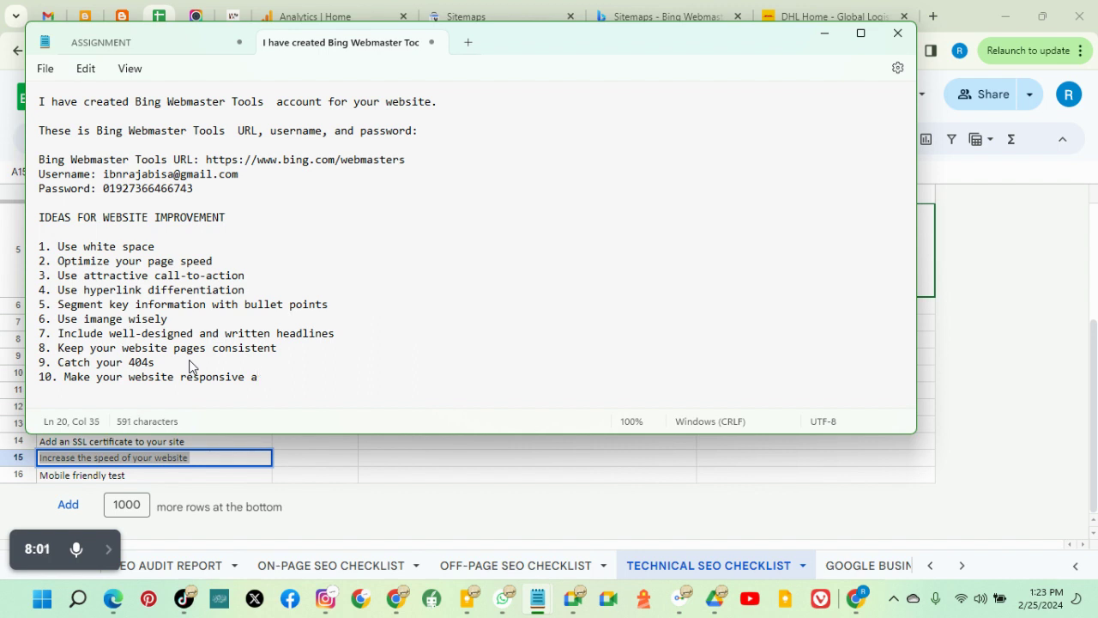
# Complete it with 'responsive and mobile-friendly' and minimize Notepad to reveal the SEO sheet
pyautogui.write('nd mobile')
pyautogui.press('BackSpace')
pyautogui.write('-fr')
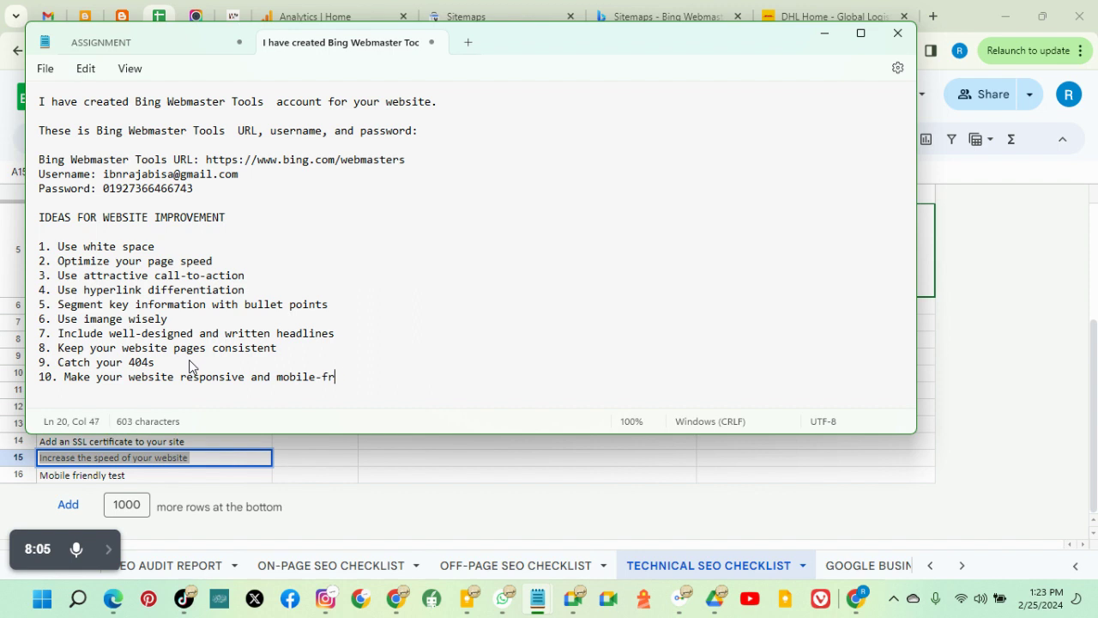
pyautogui.write('iendly')
pyautogui.click(825, 34)
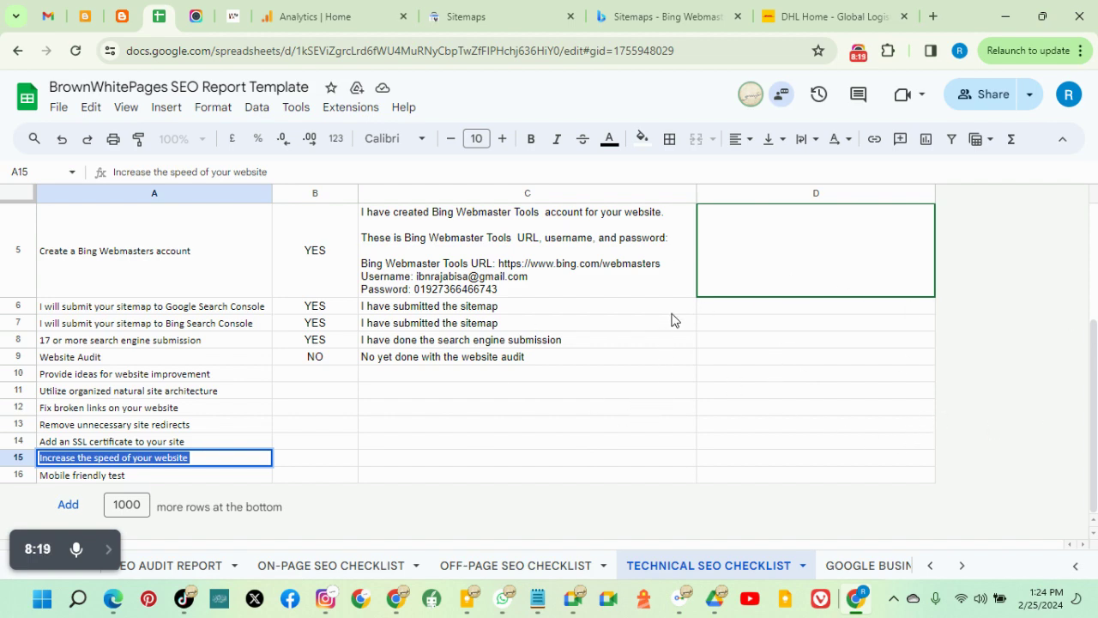
# Return to the BrownWhitePages blog post, briefly view its page source, then reopen the page menu
pyautogui.click(233, 17)
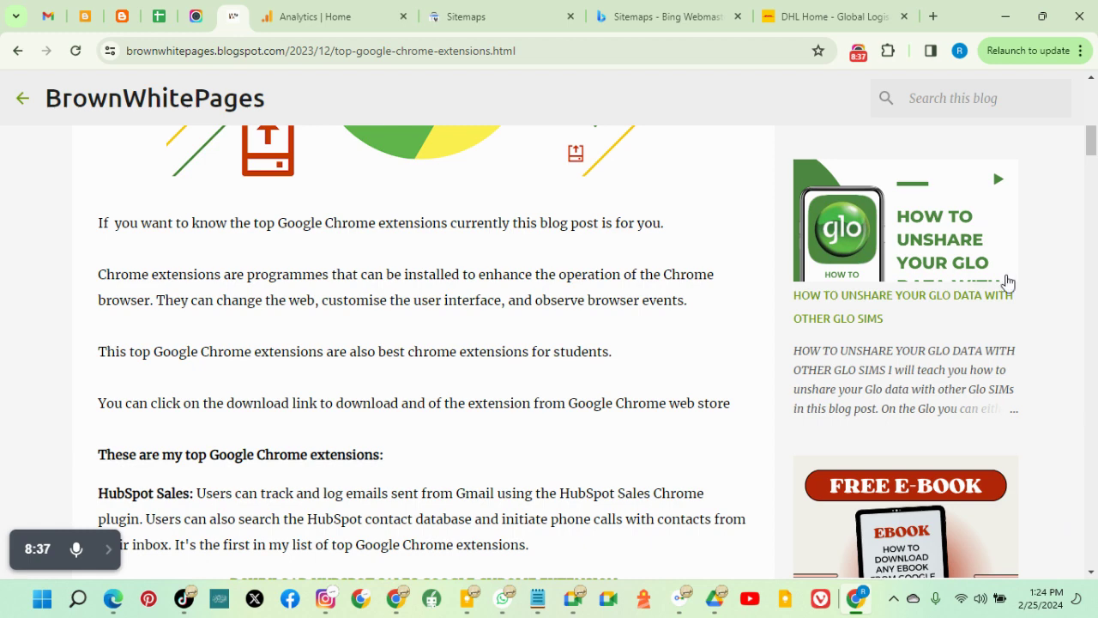
pyautogui.rightClick(1039, 198)
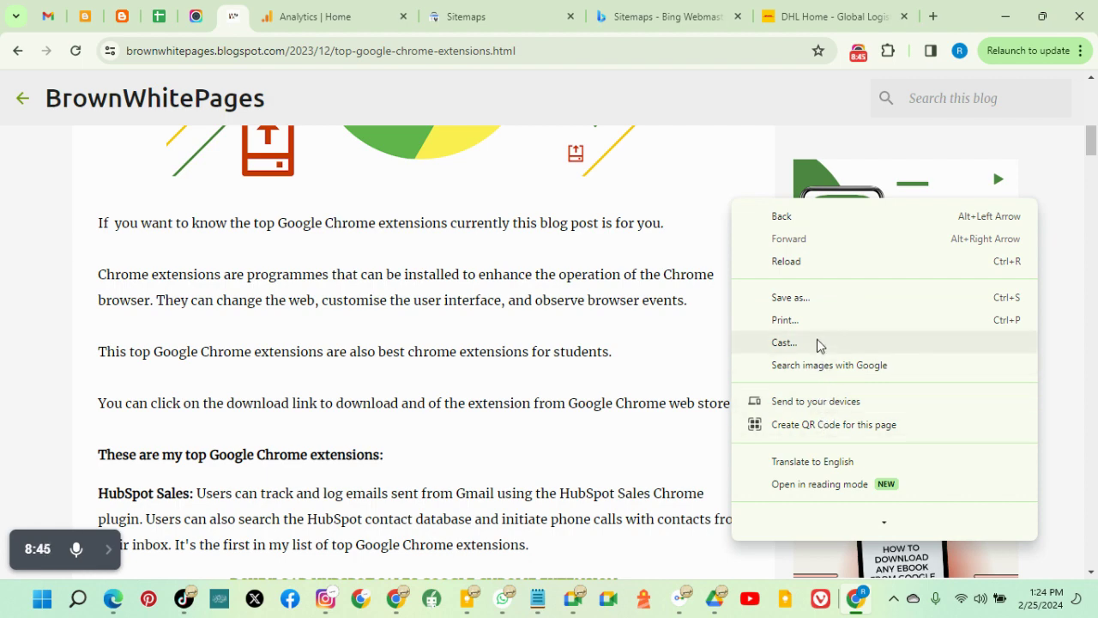
pyautogui.rightClick(746, 168)
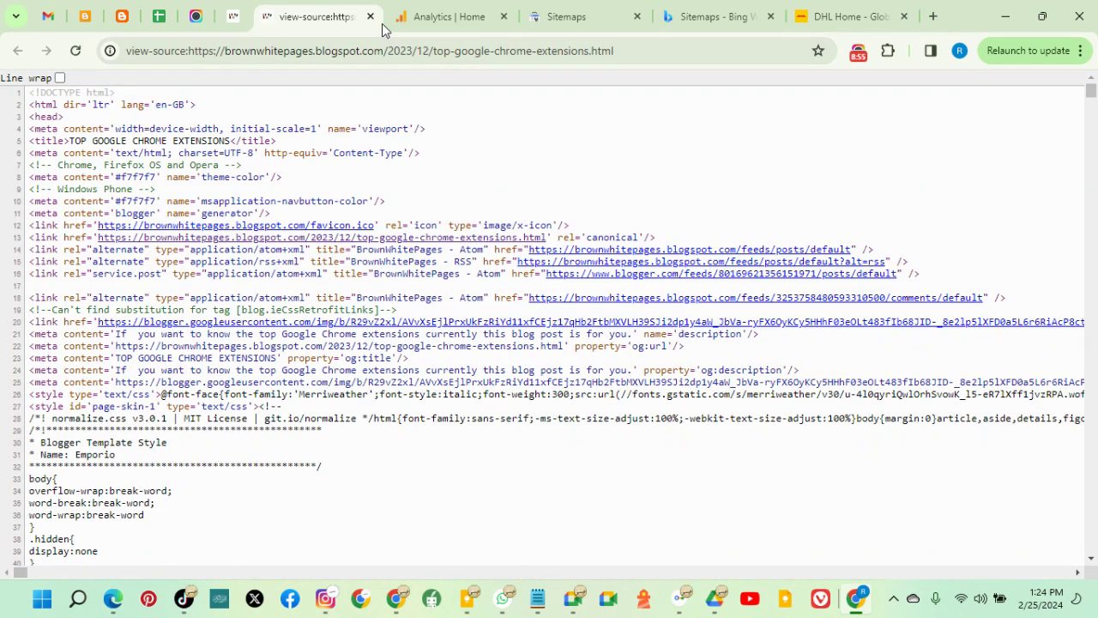
pyautogui.click(370, 15)
pyautogui.rightClick(721, 210)
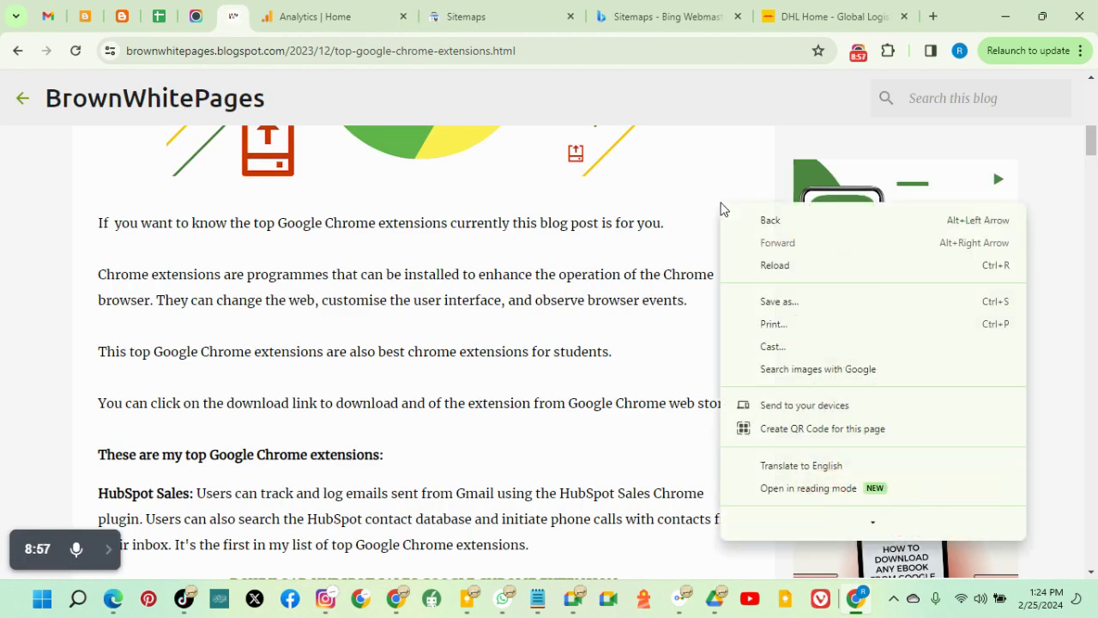
pyautogui.rightClick(927, 135)
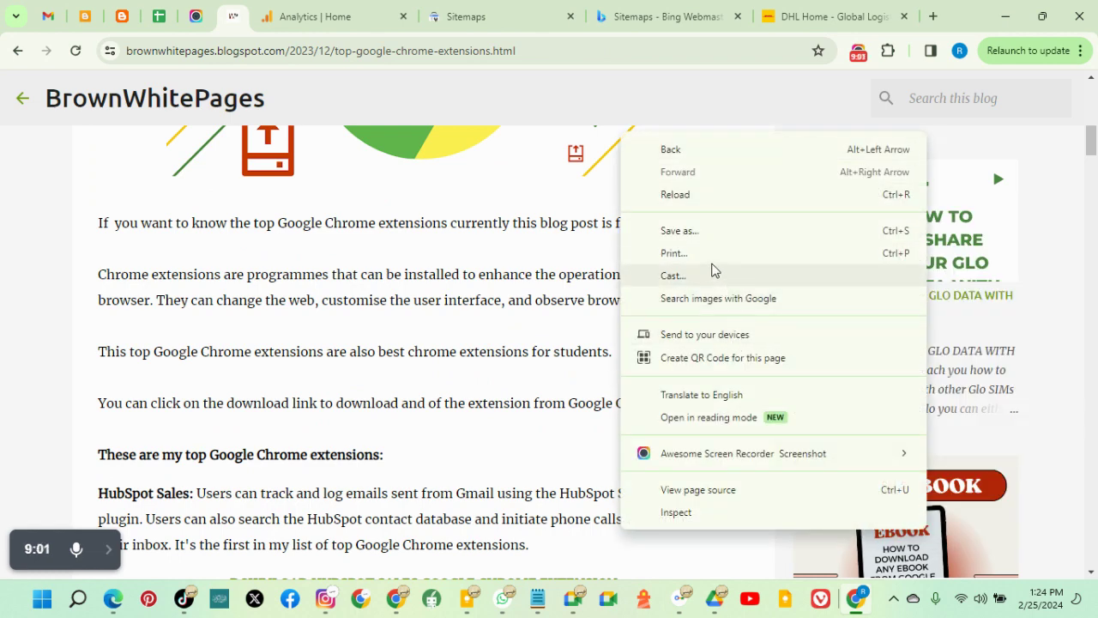
# Open developer tools in device mode and preview the blog post as an iPhone SE
pyautogui.click(698, 513)
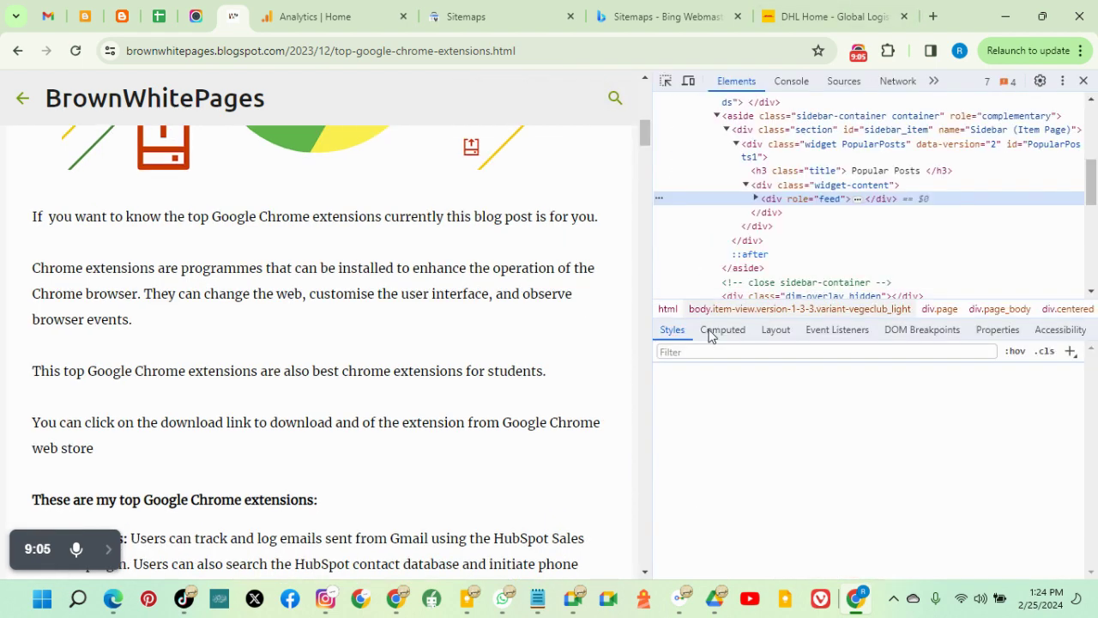
pyautogui.click(689, 81)
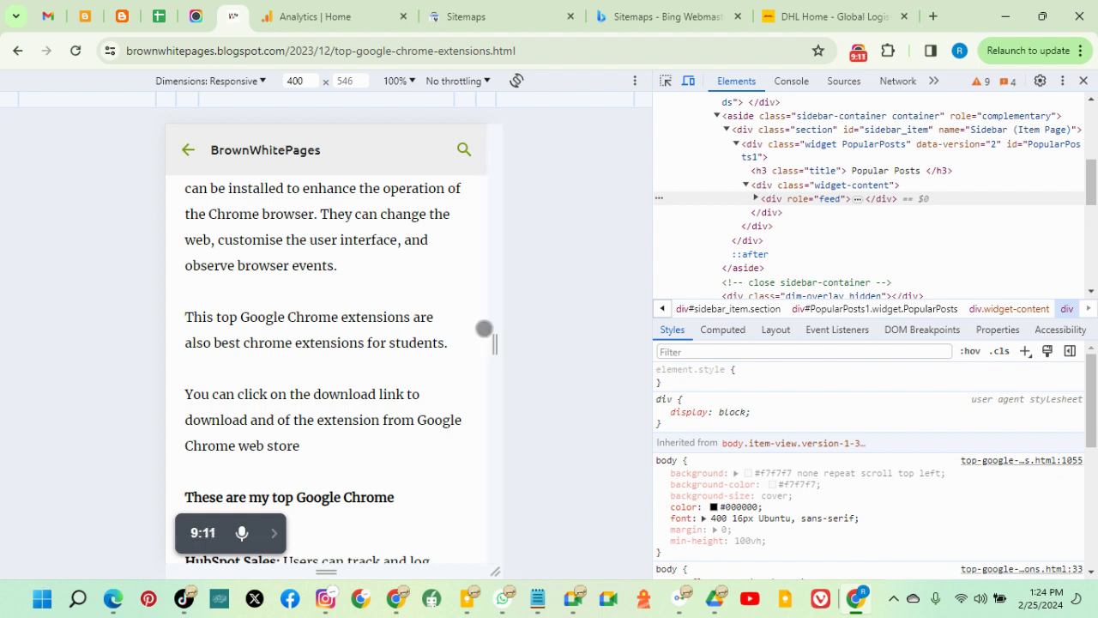
pyautogui.scroll(-1, 483, 335)
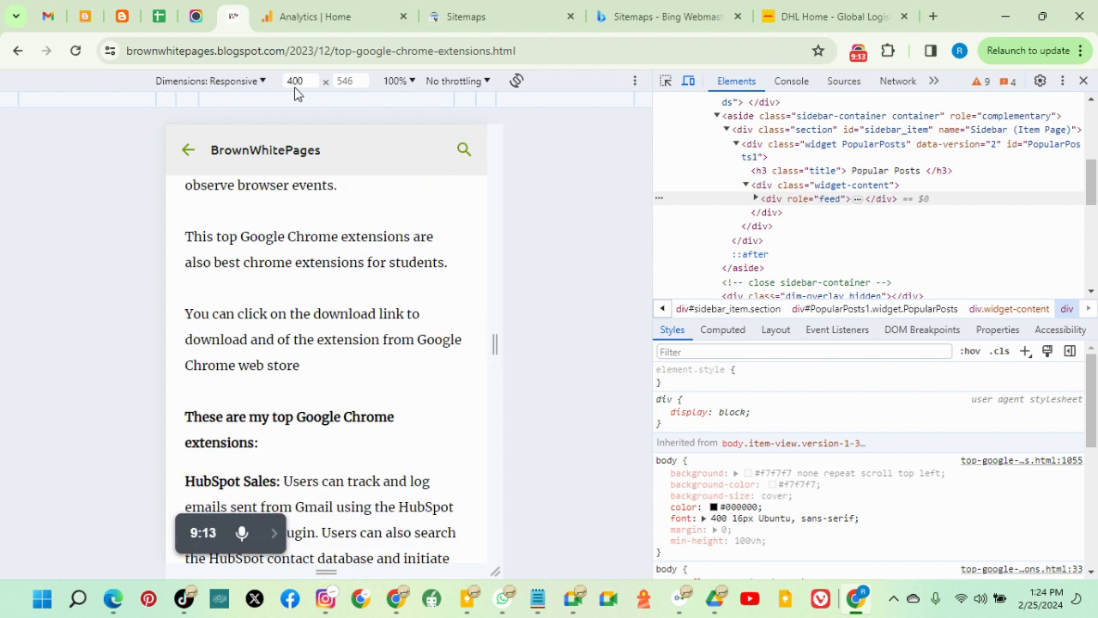
pyautogui.click(261, 82)
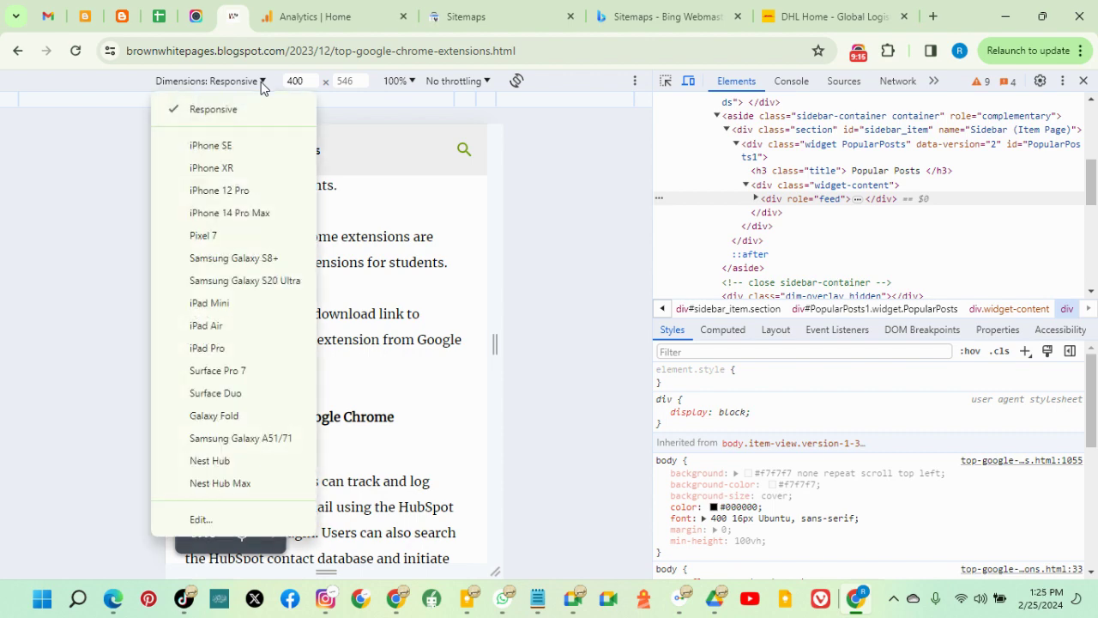
pyautogui.click(216, 148)
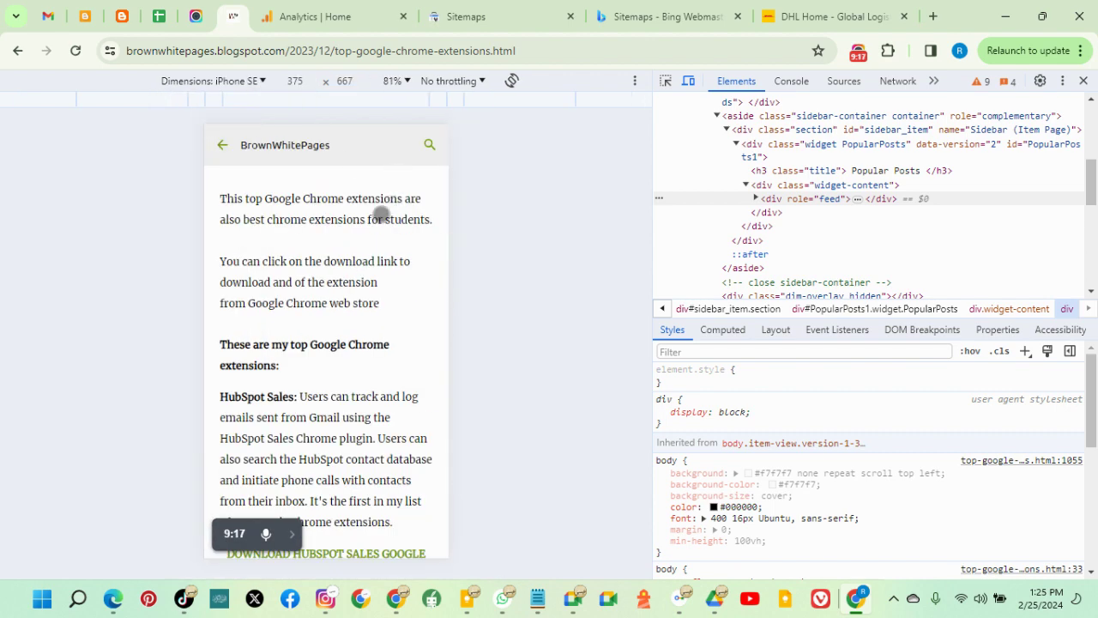
pyautogui.scroll(-6, 378, 258)
pyautogui.scroll(-8, 373, 294)
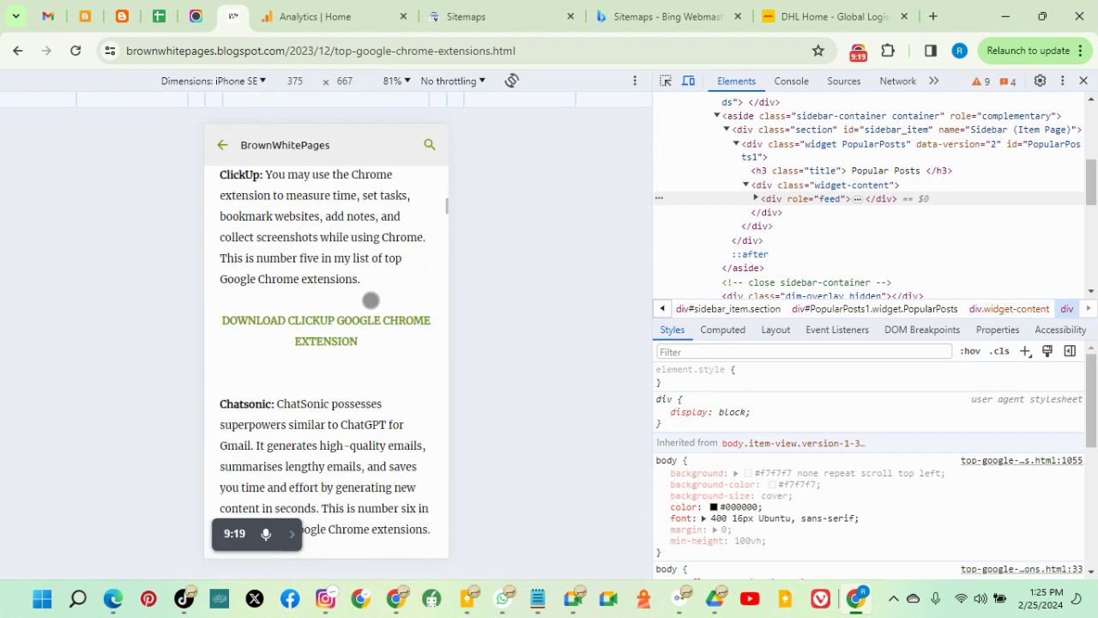
# Preview the post as a Samsung Galaxy S8+ and go back to the blog's home page
pyautogui.click(239, 80)
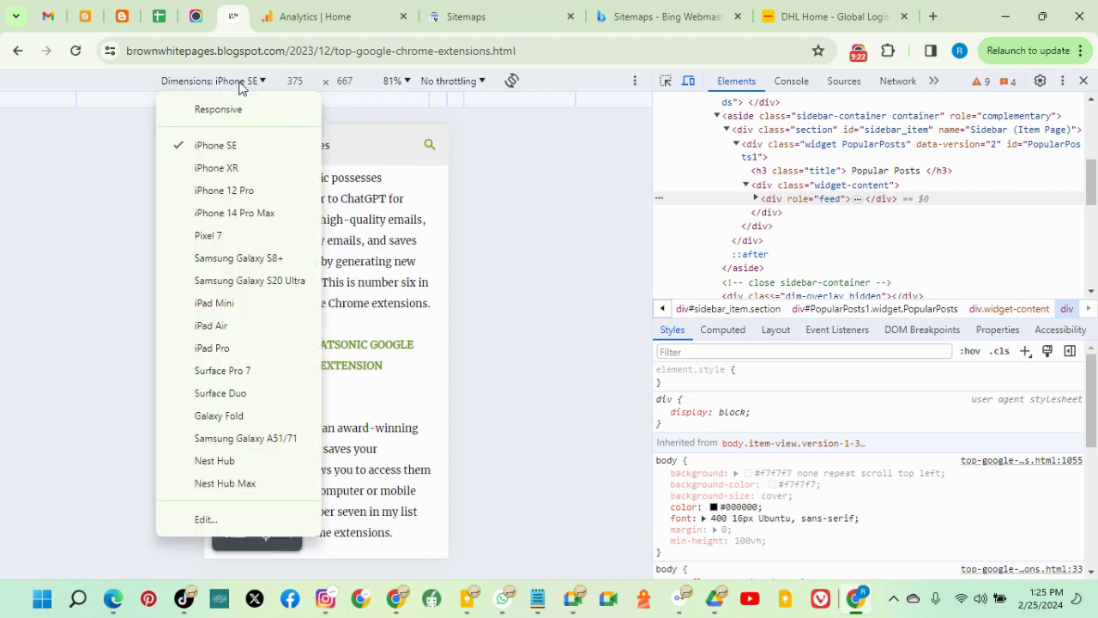
pyautogui.click(247, 259)
pyautogui.scroll(-4, 346, 266)
pyautogui.scroll(3, 335, 215)
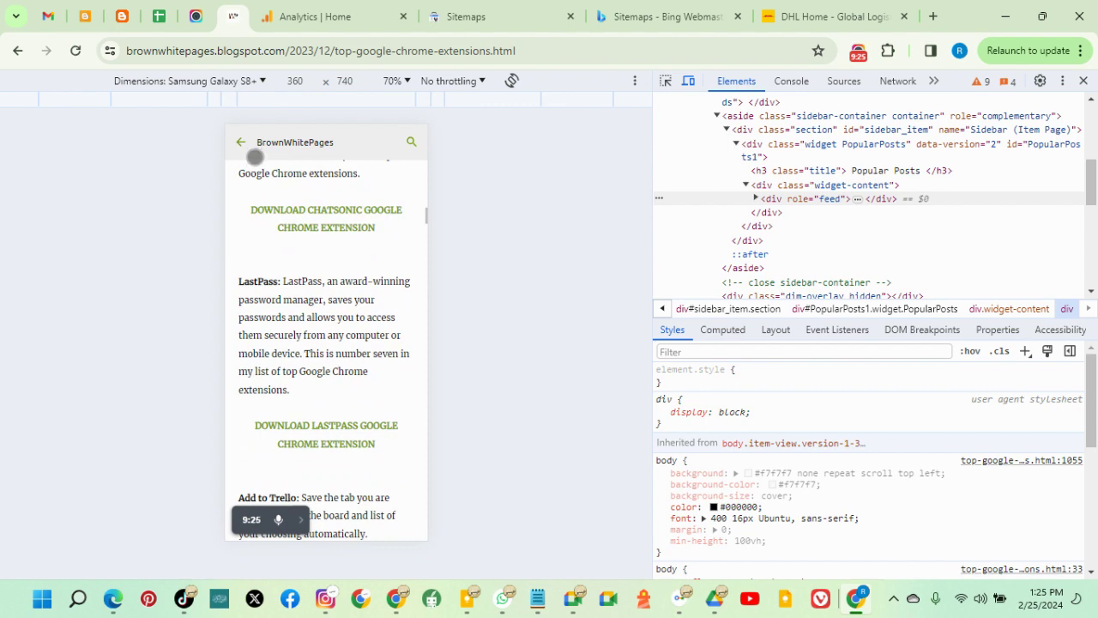
pyautogui.click(242, 143)
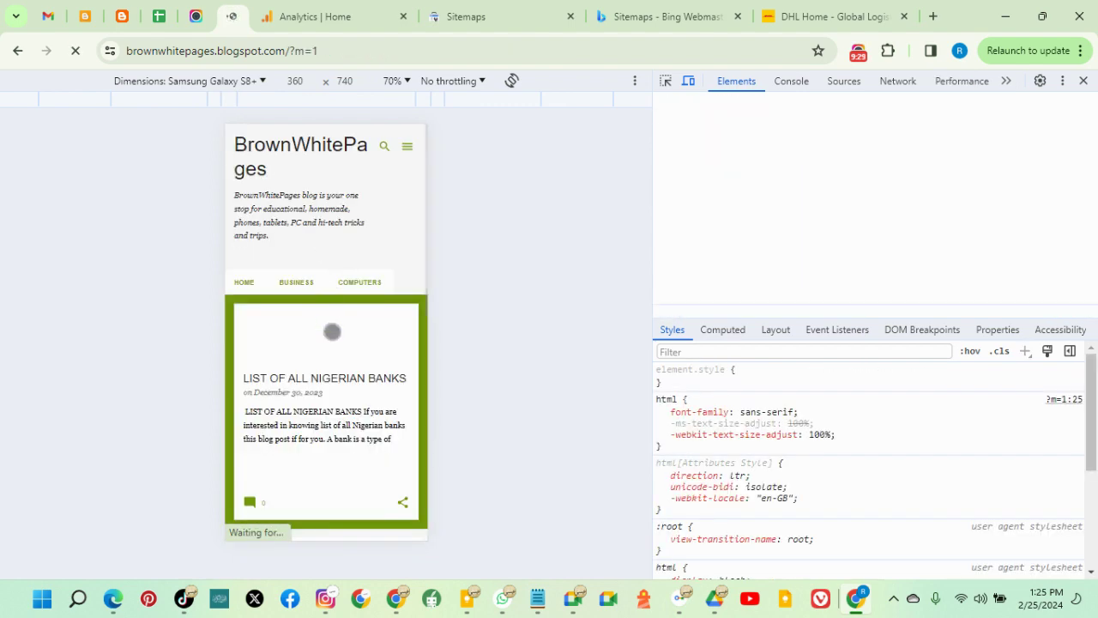
pyautogui.scroll(-2, 342, 353)
pyautogui.scroll(-5, 342, 352)
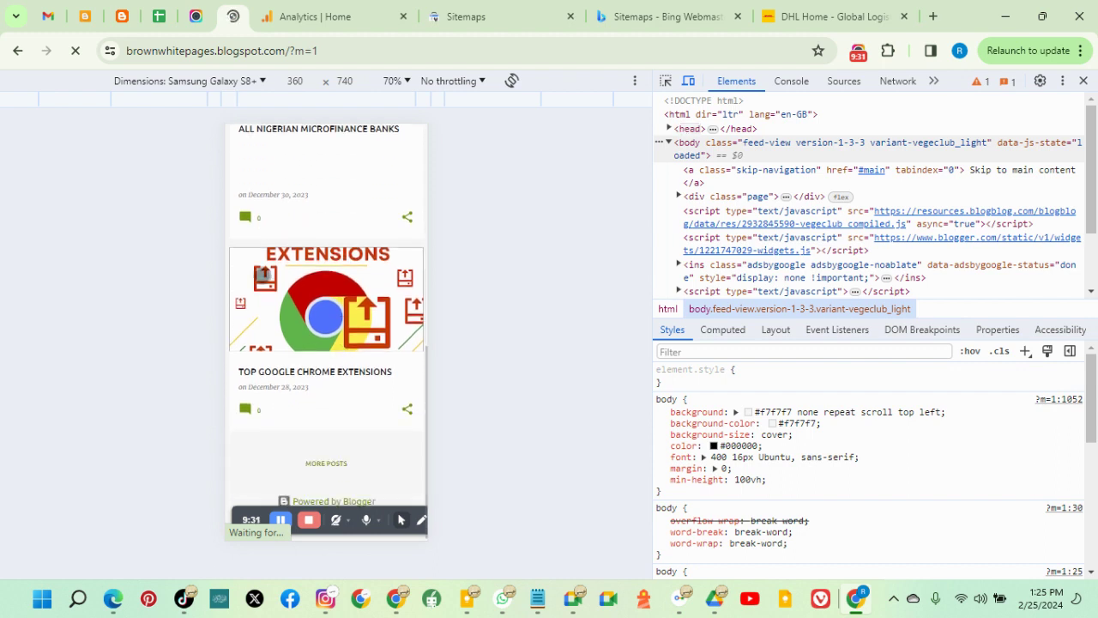
# Preview the home page as a Galaxy Fold, then as a Pixel 7 (412 × 915)
pyautogui.click(229, 79)
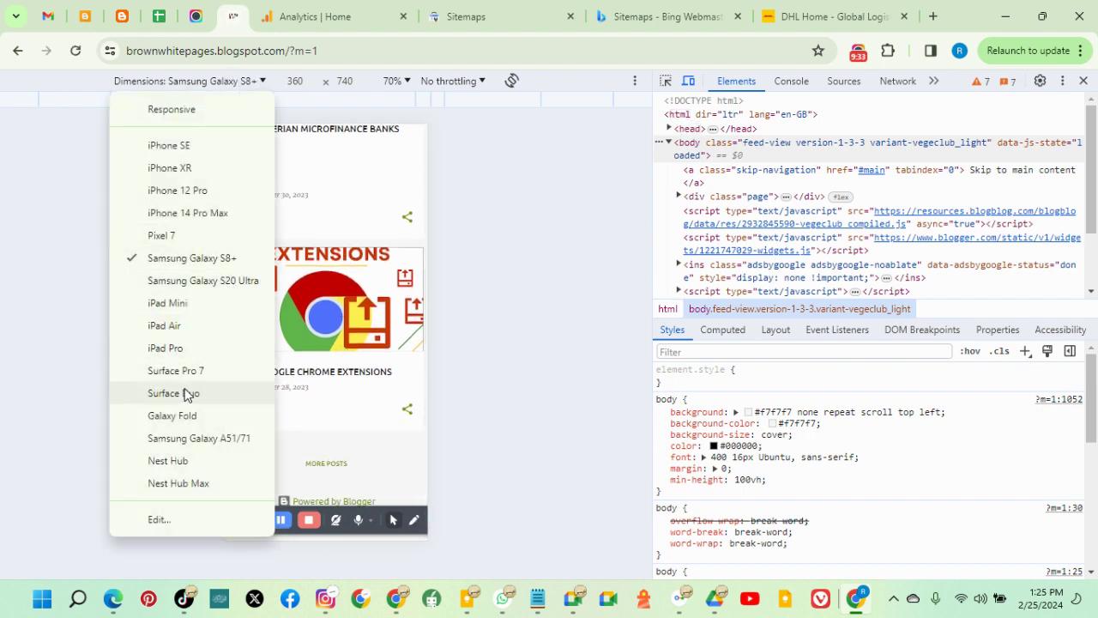
pyautogui.click(224, 416)
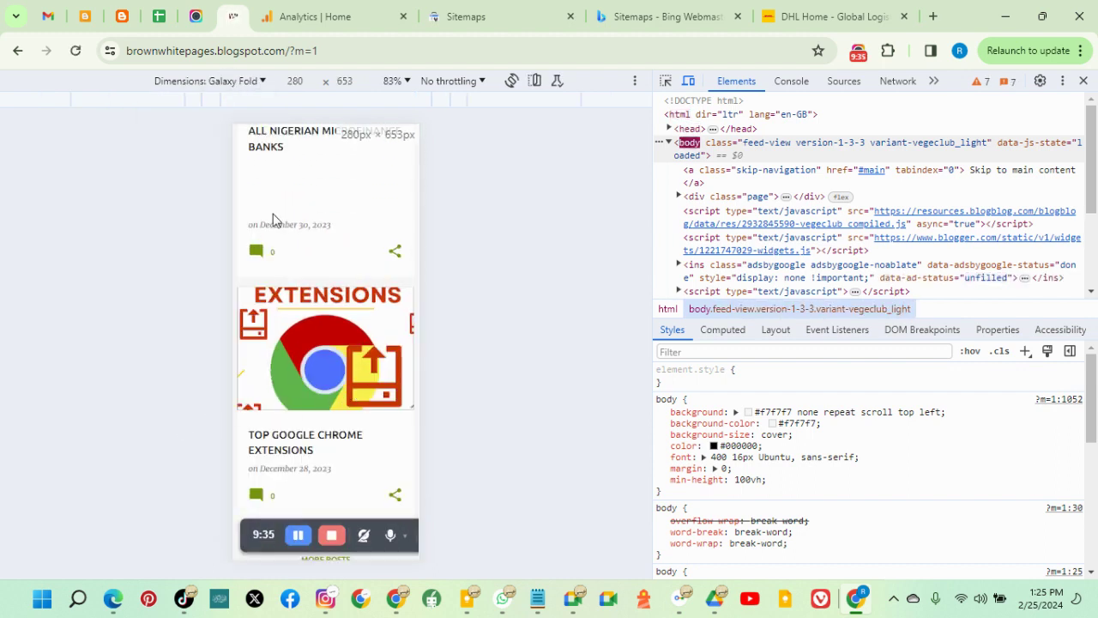
pyautogui.click(249, 82)
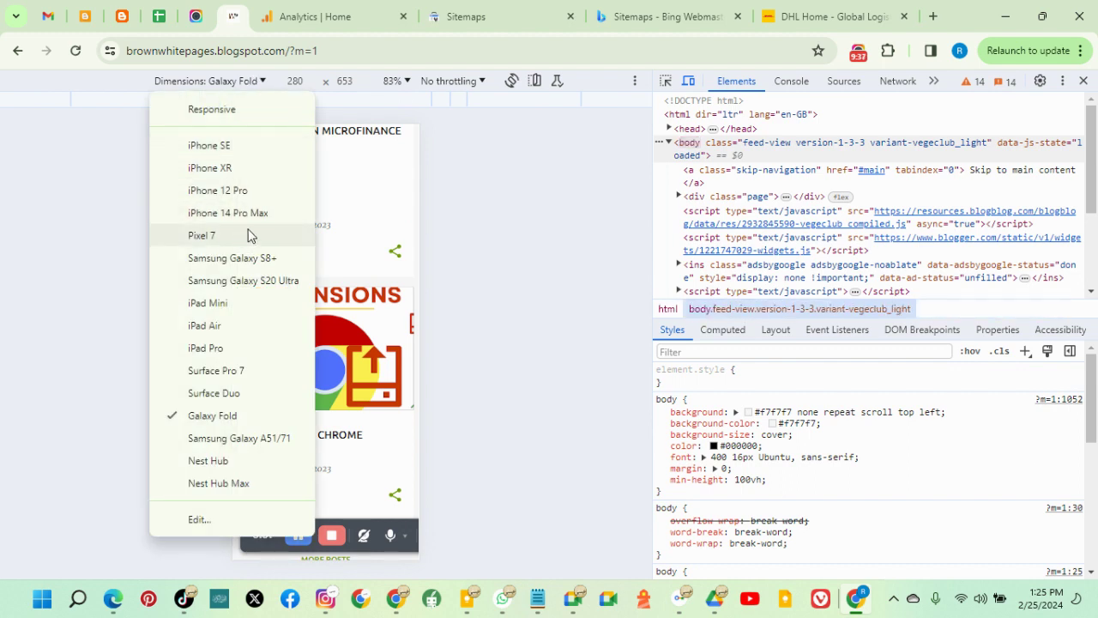
pyautogui.click(219, 235)
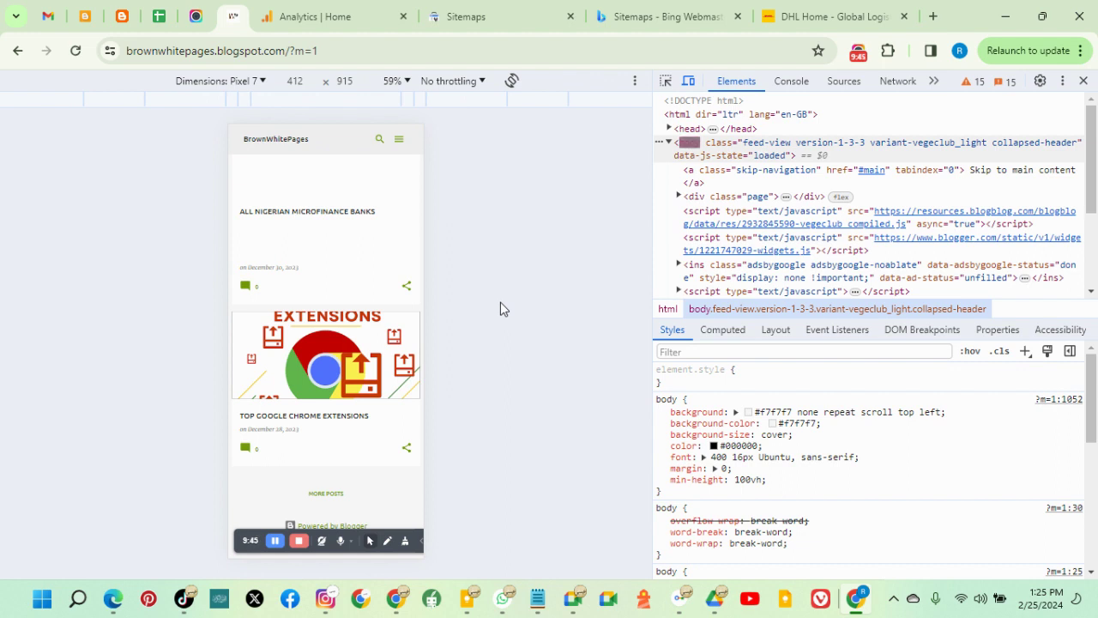
# Enter YES in cell B10 beside 'Provide ideas for website improvement' on the SEO report sheet
pyautogui.click(159, 16)
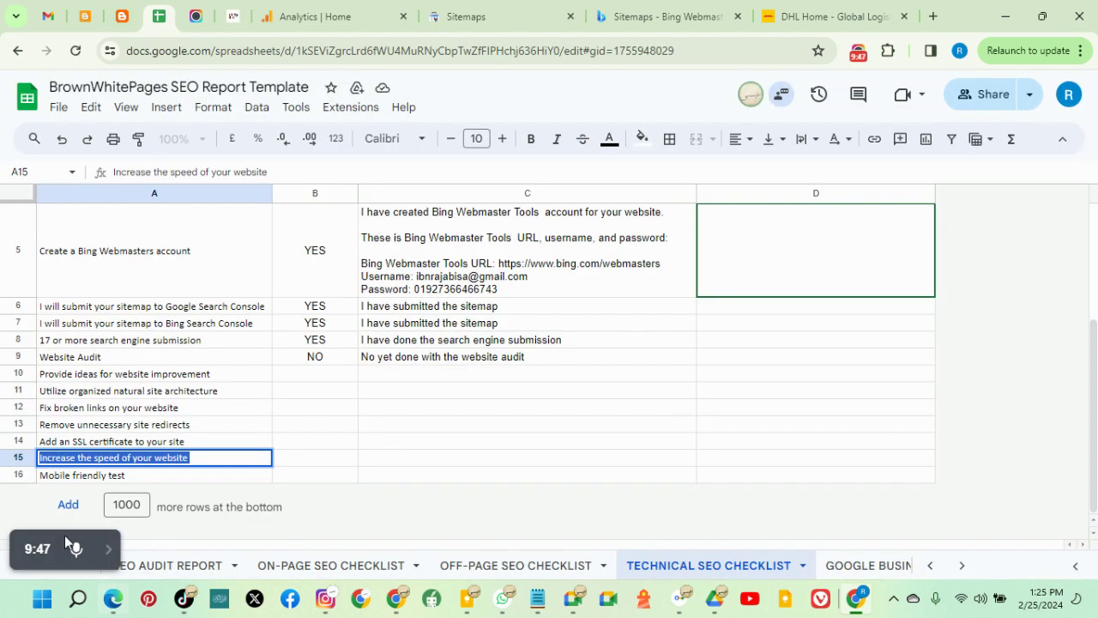
pyautogui.click(76, 481)
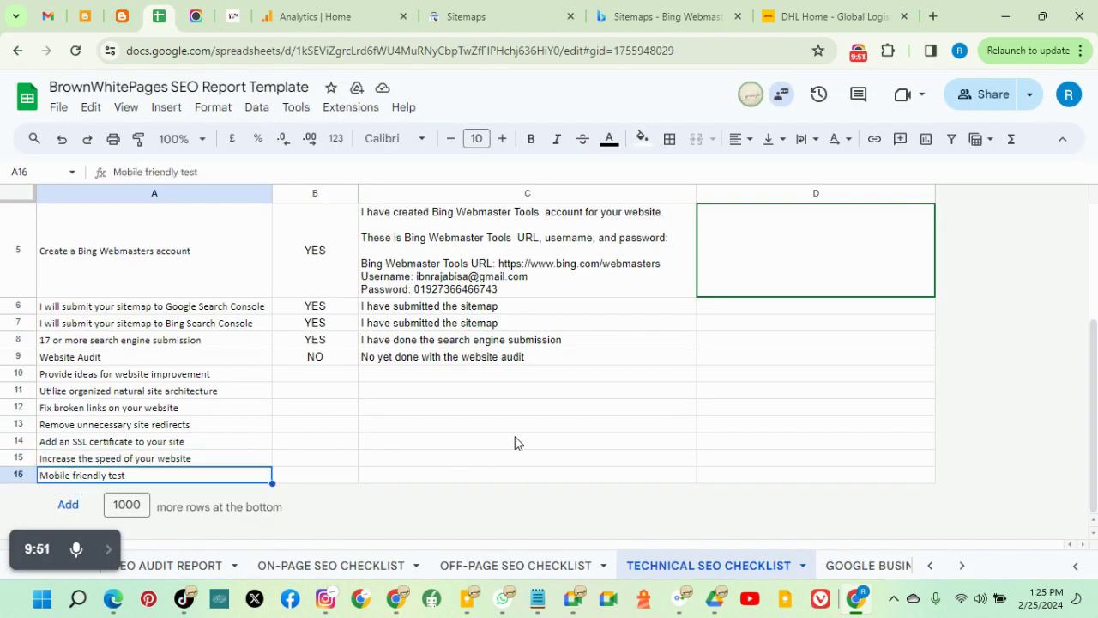
pyautogui.click(307, 381)
pyautogui.doubleClick(323, 371)
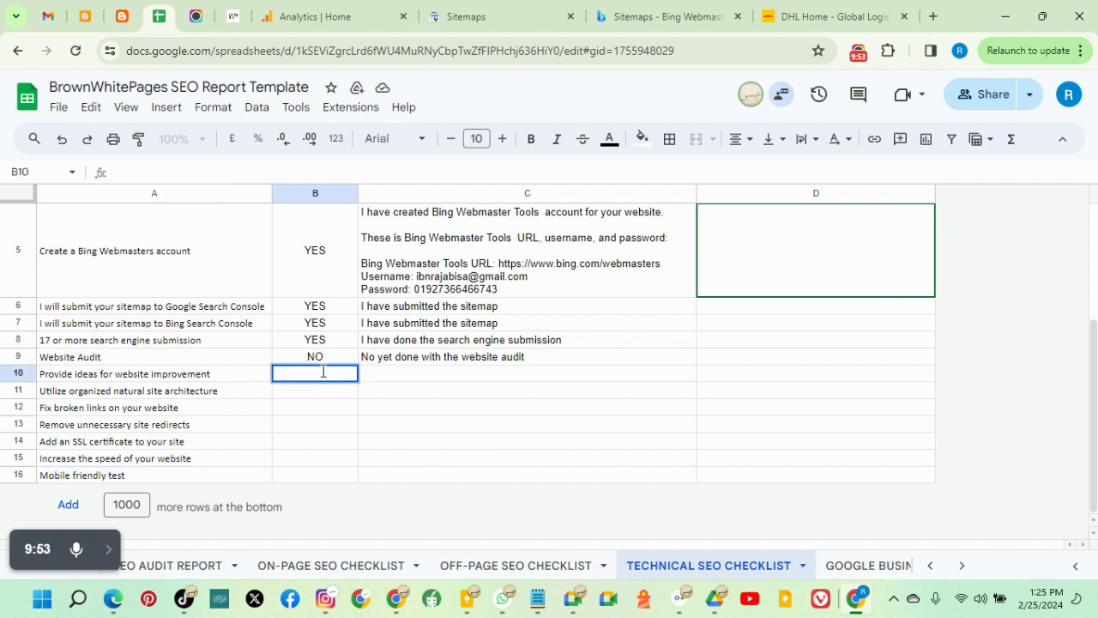
pyautogui.write('YES')
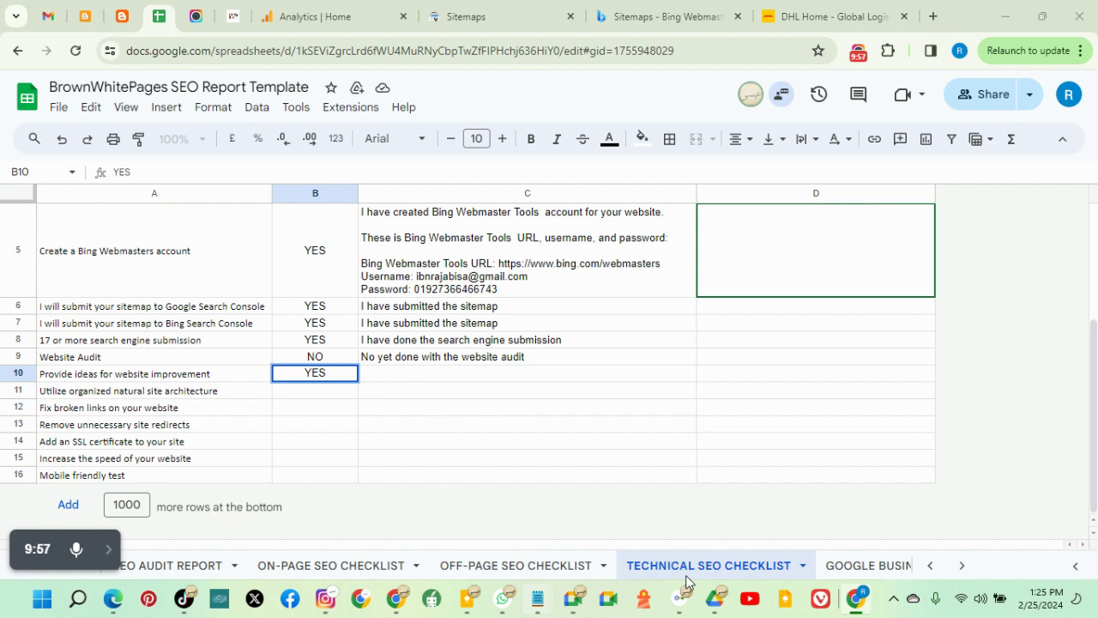
# Insert the line 'Use these to improve the website' above the ideas heading in Notepad
pyautogui.moveTo(538, 601)
pyautogui.click(979, 524)
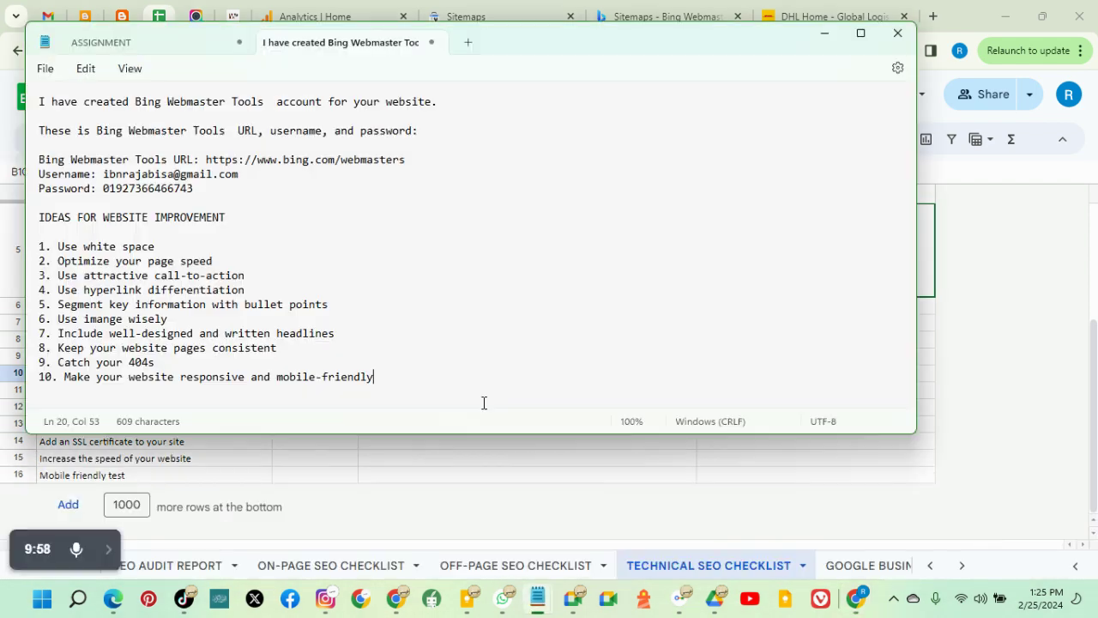
pyautogui.click(162, 203)
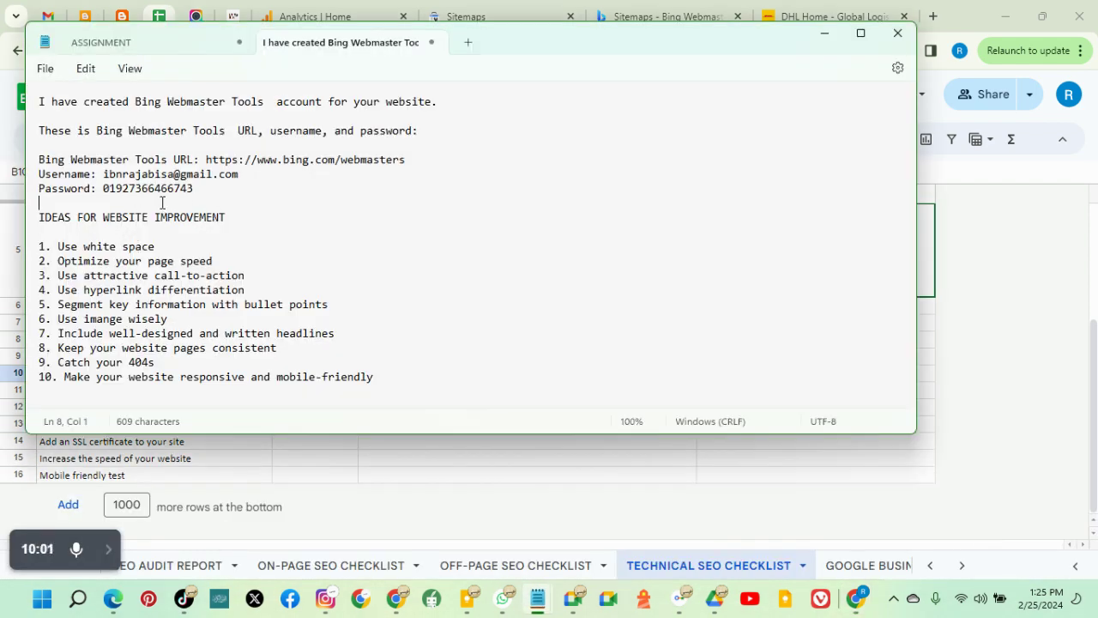
pyautogui.press('Return')
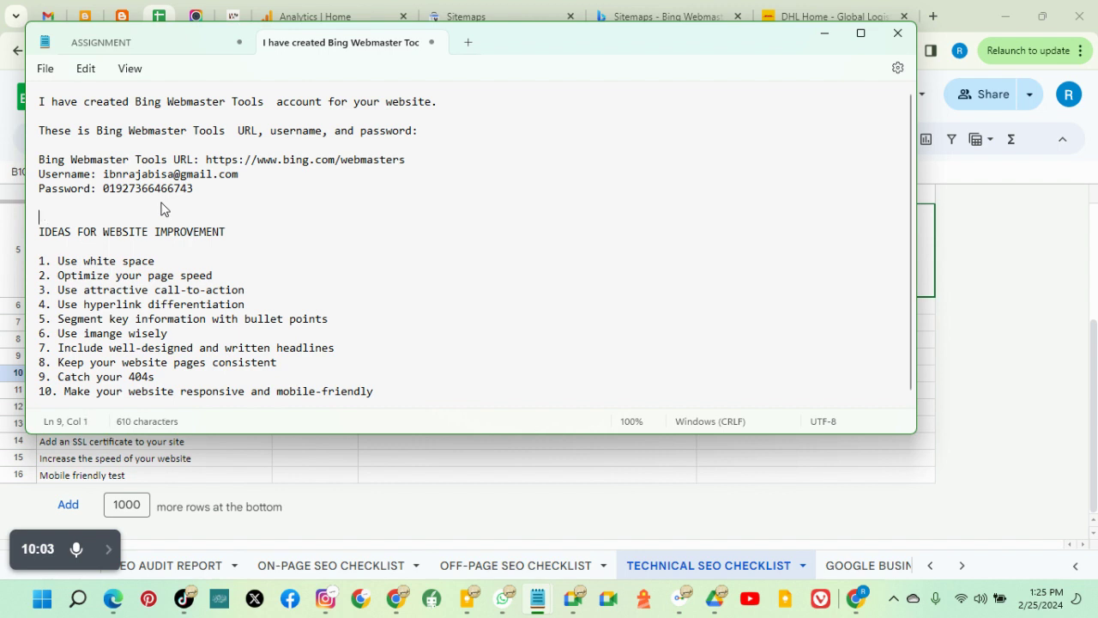
pyautogui.write('Use th')
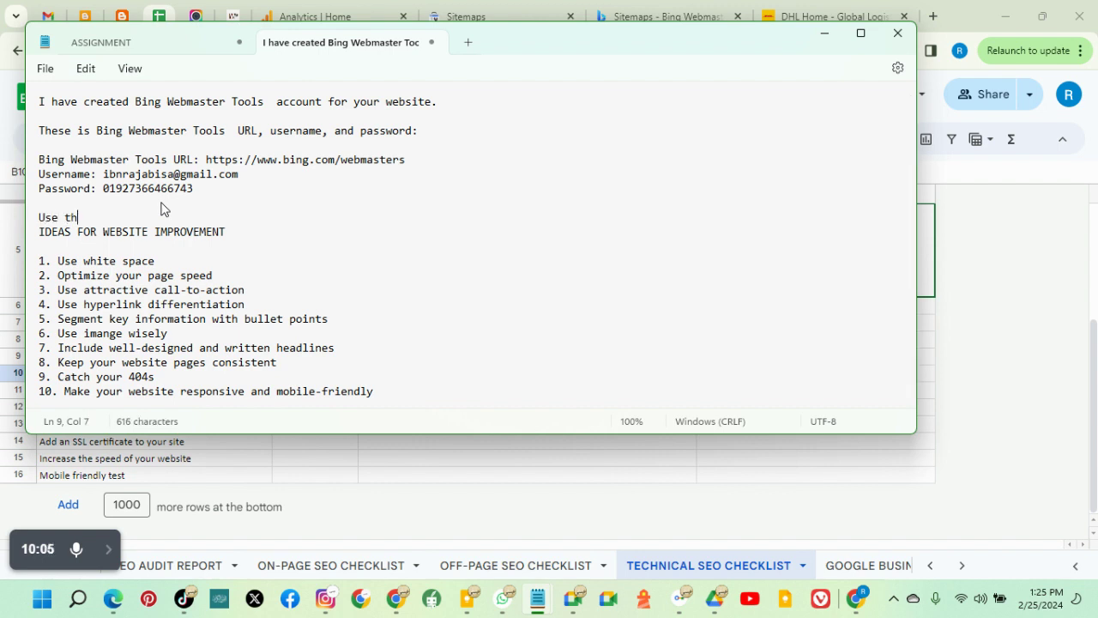
pyautogui.write('ese to improve the website')
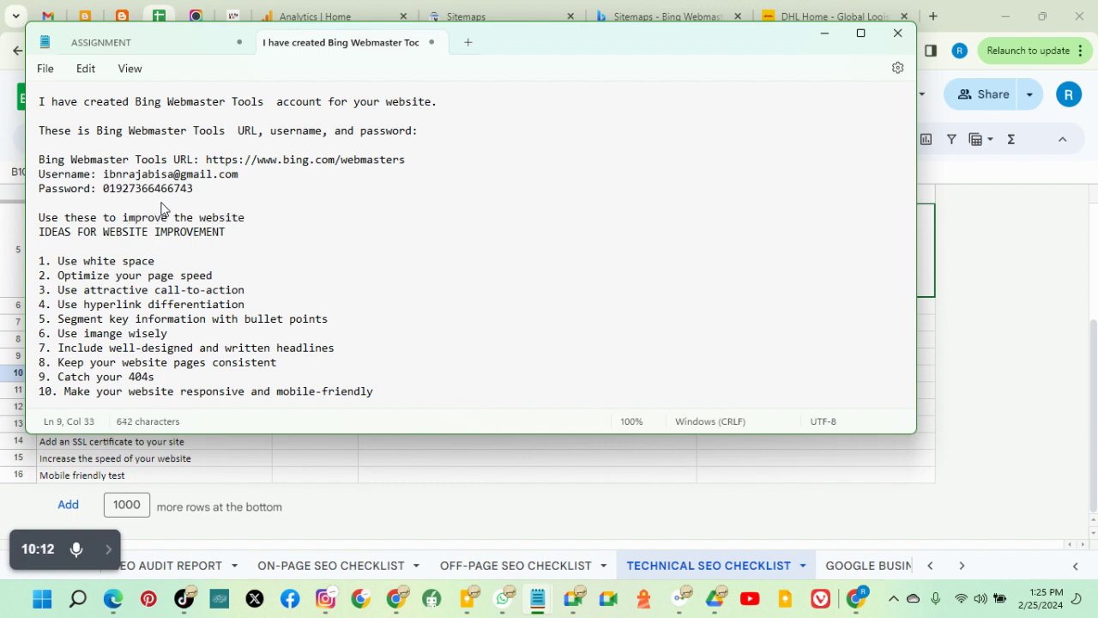
pyautogui.press('Return')
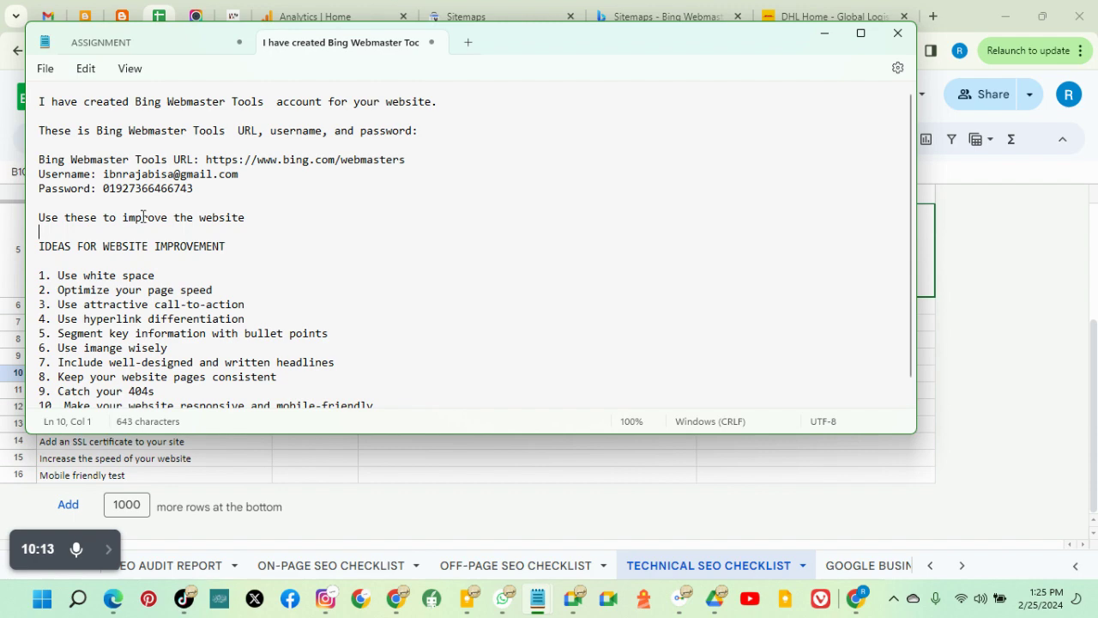
# Copy the text from the intro sentence through idea 10
pyautogui.moveTo(42, 218); pyautogui.dragTo(371, 386)
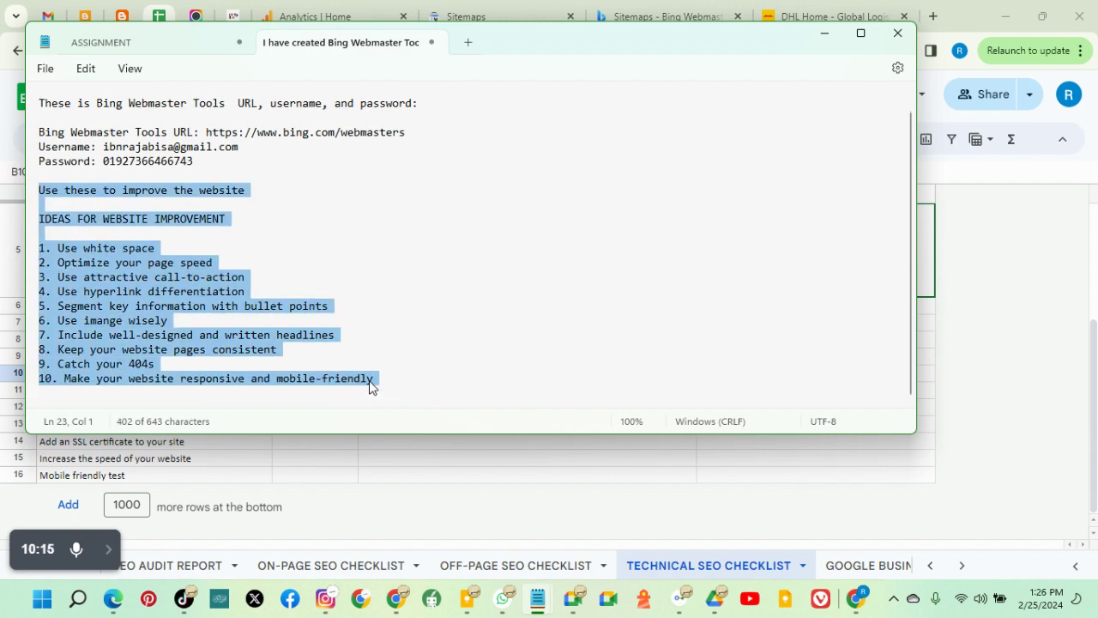
pyautogui.rightClick(485, 163)
pyautogui.click(601, 241)
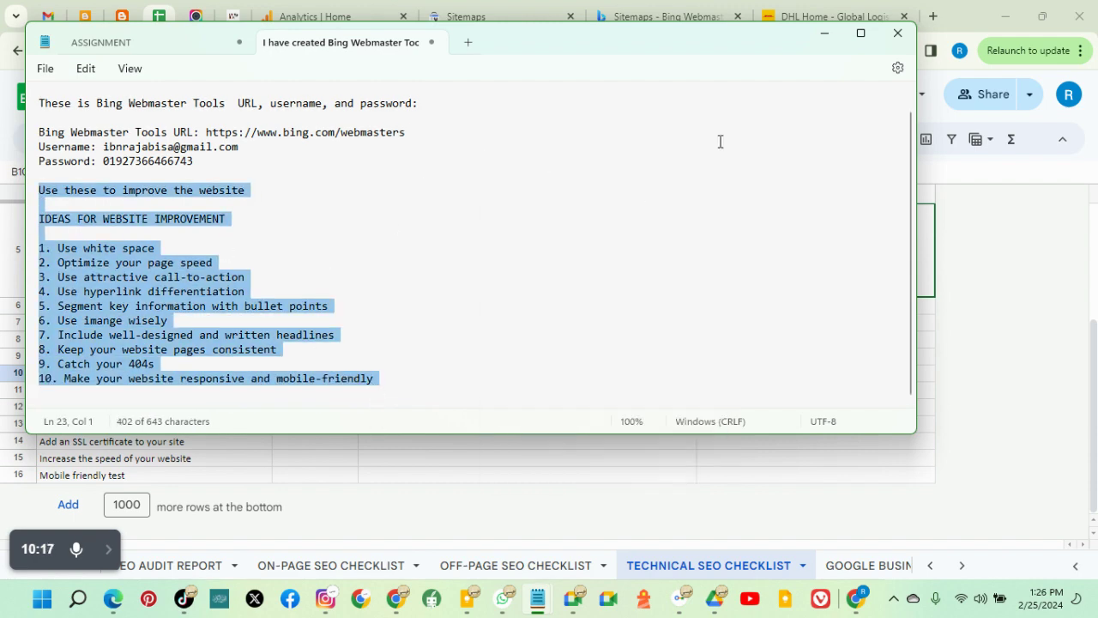
# Paste the intro and ten website-improvement ideas into cell C10
pyautogui.click(824, 32)
pyautogui.doubleClick(470, 370)
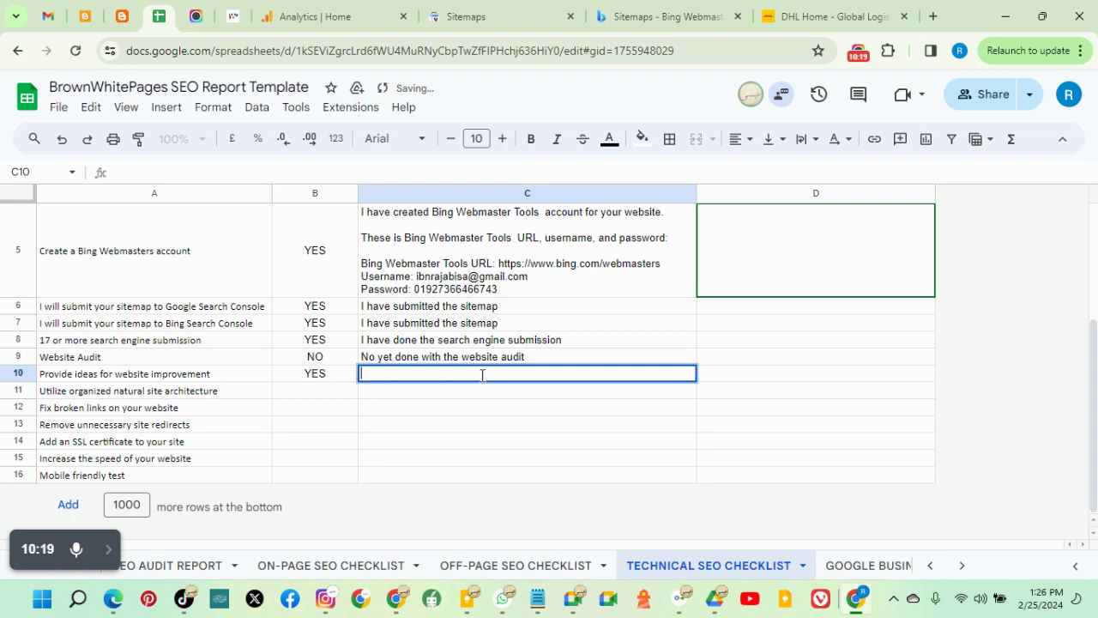
pyautogui.rightClick(482, 375)
pyautogui.click(541, 198)
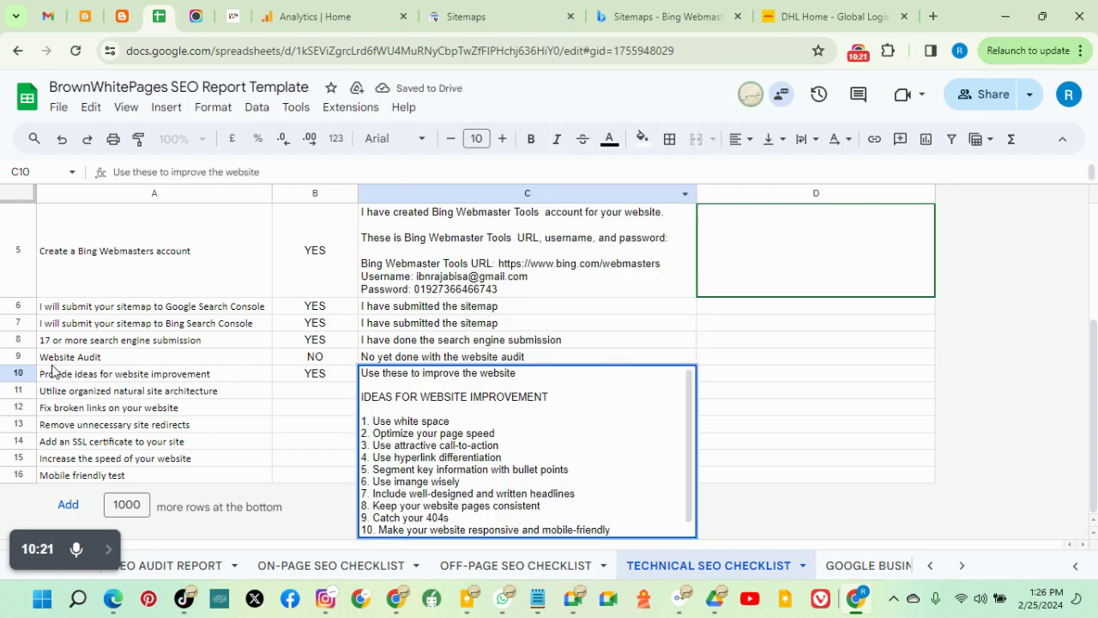
pyautogui.click(101, 404)
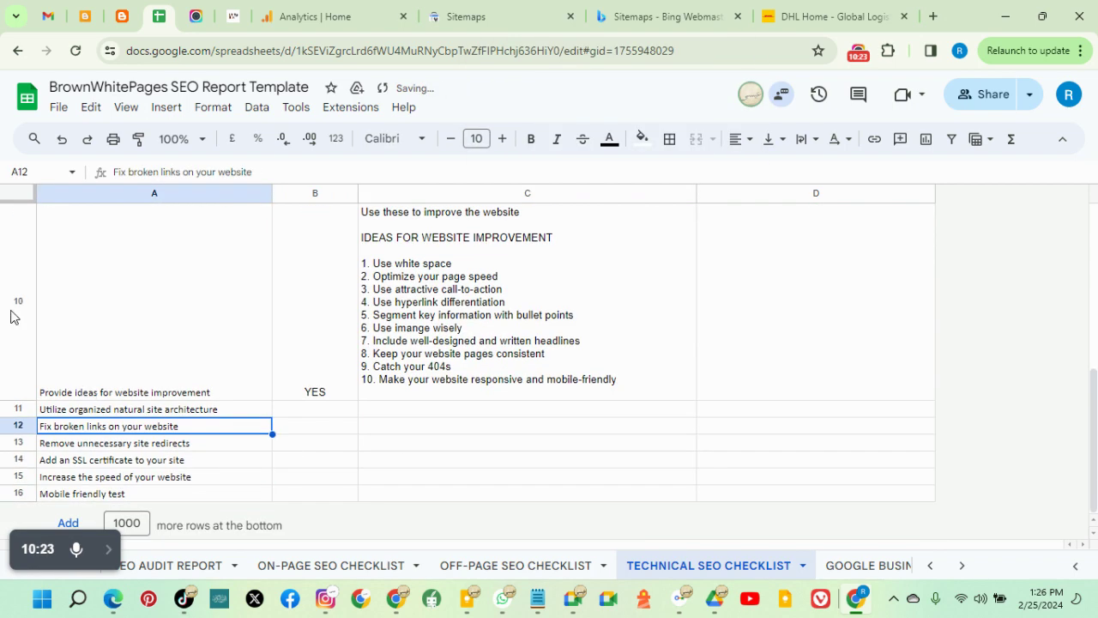
# Set row 10's vertical alignment to Middle
pyautogui.click(11, 318)
pyautogui.click(772, 139)
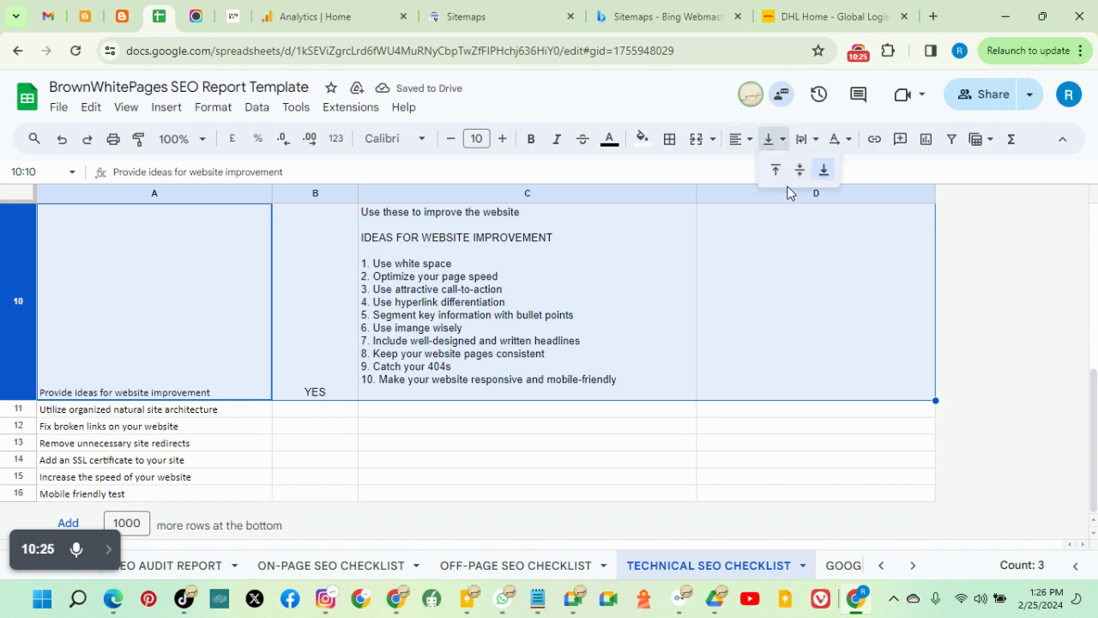
pyautogui.click(800, 170)
pyautogui.click(748, 433)
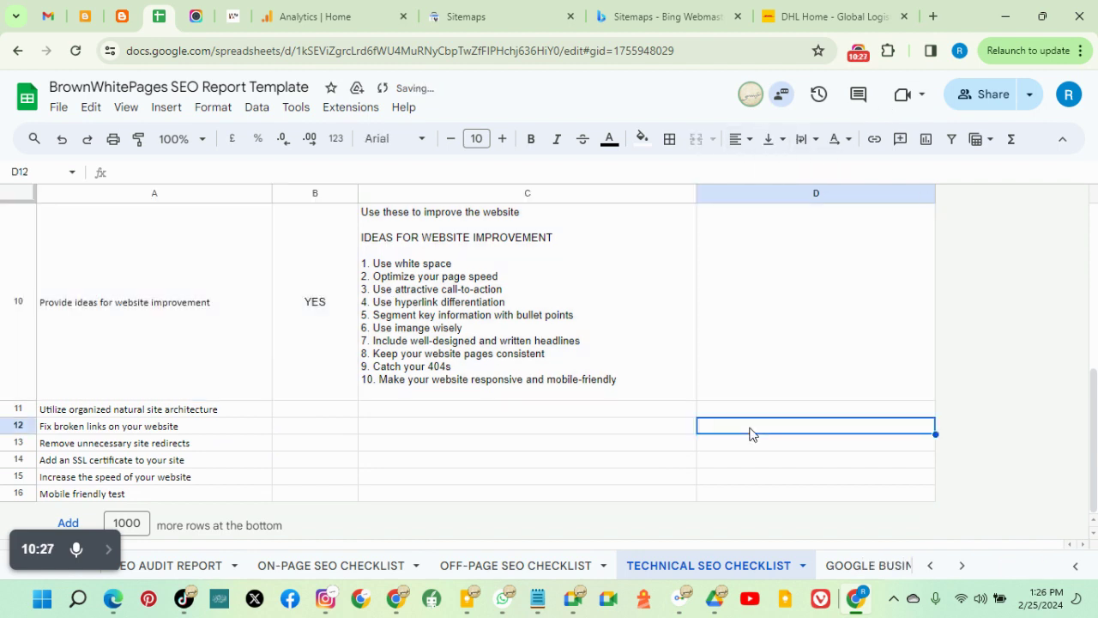